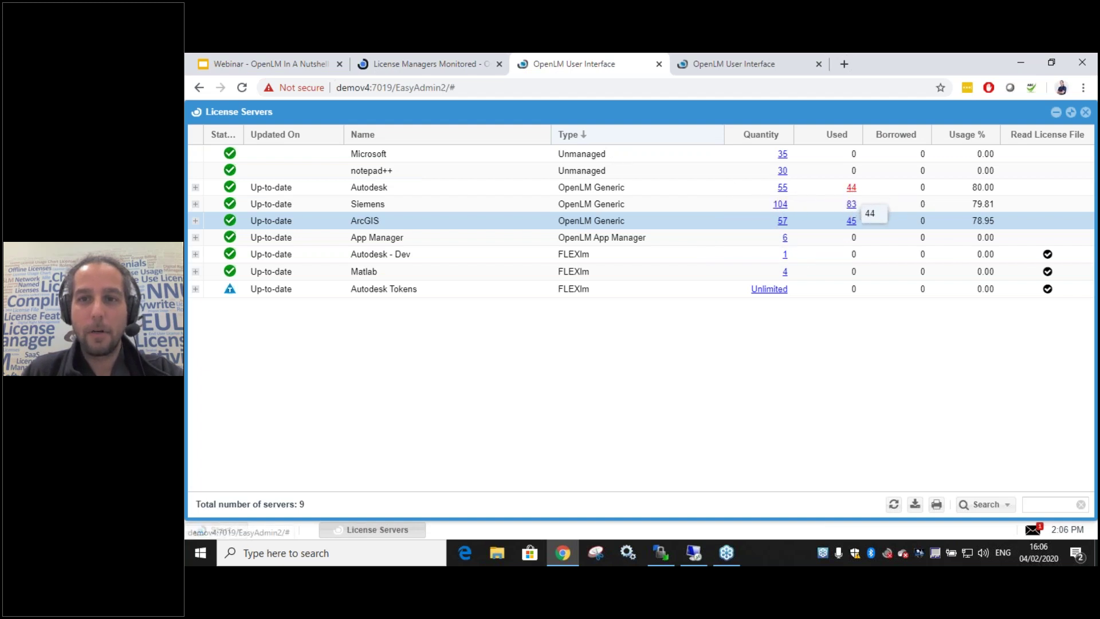
Step: Open the Autodesk server's license list and show who is currently consuming feature 54600ACD_2008_0F
click(784, 193)
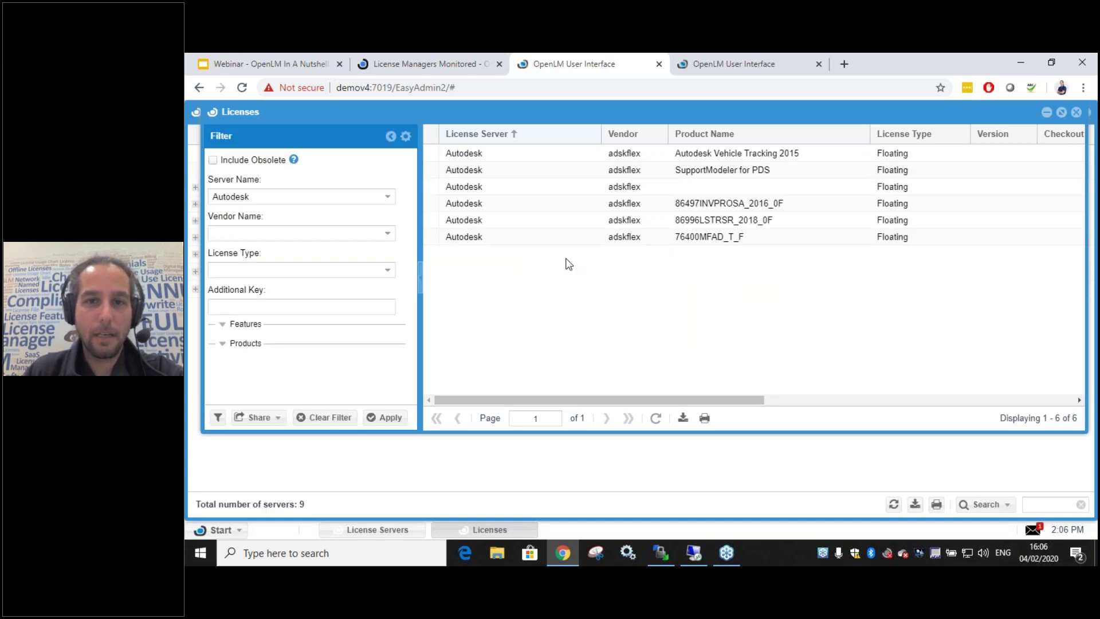
drag(696, 403, 1029, 385)
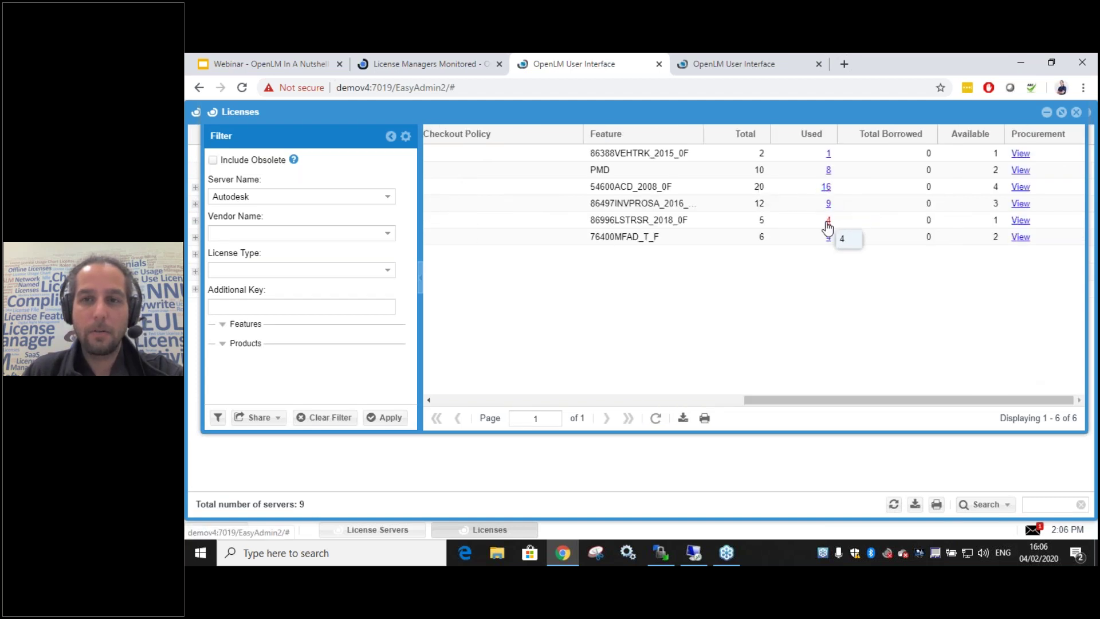
click(827, 189)
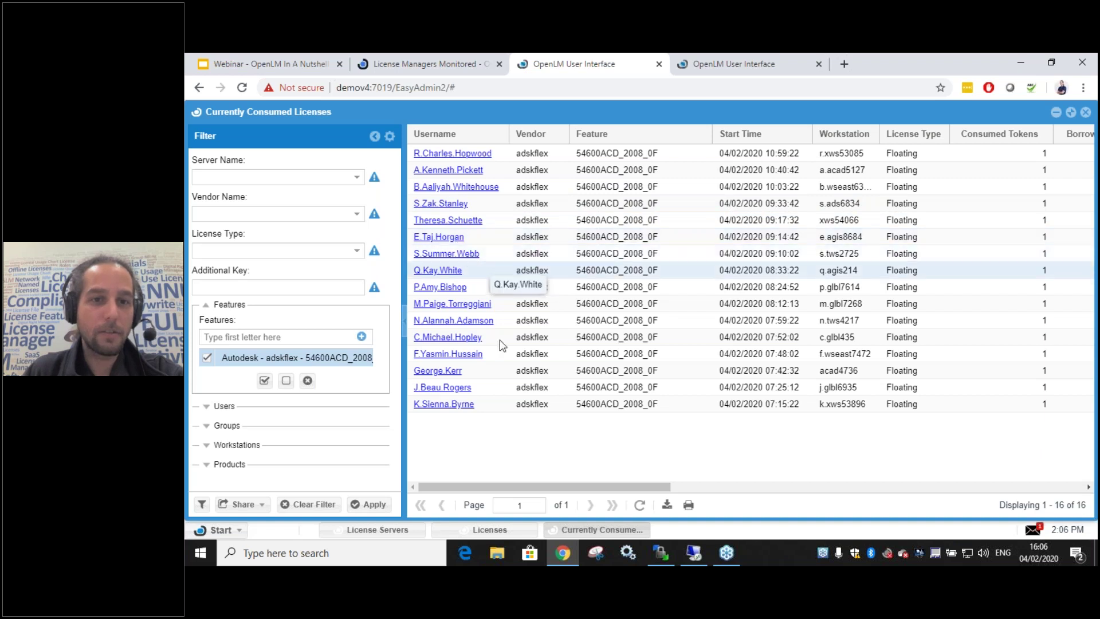
Step: Examine the start times, workstations and groups of the users consuming the feature
drag(552, 487, 640, 477)
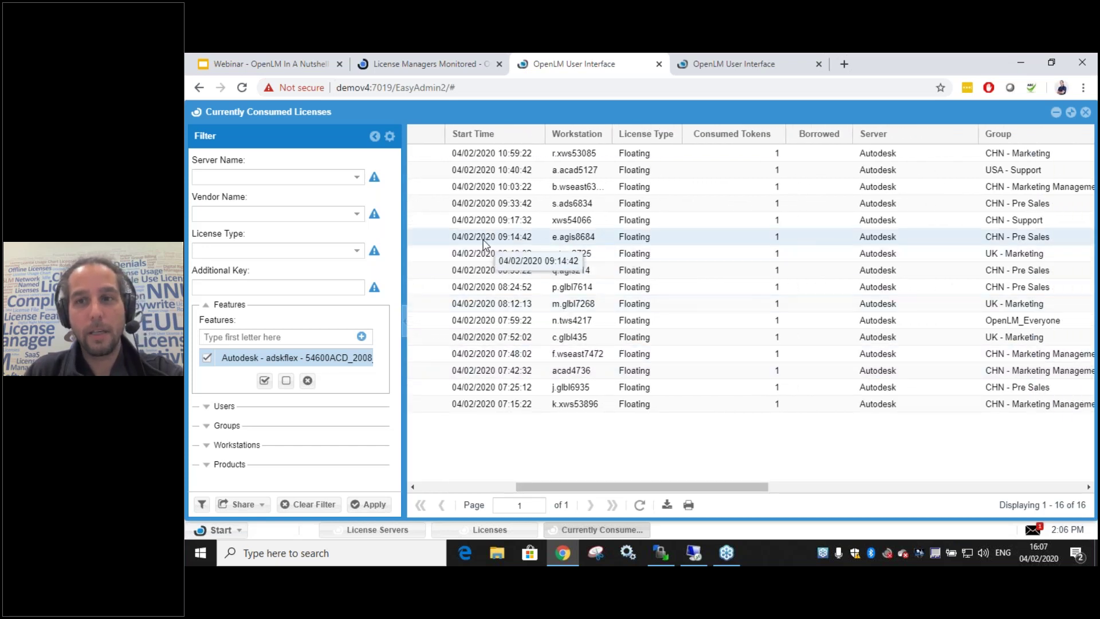
click(1003, 240)
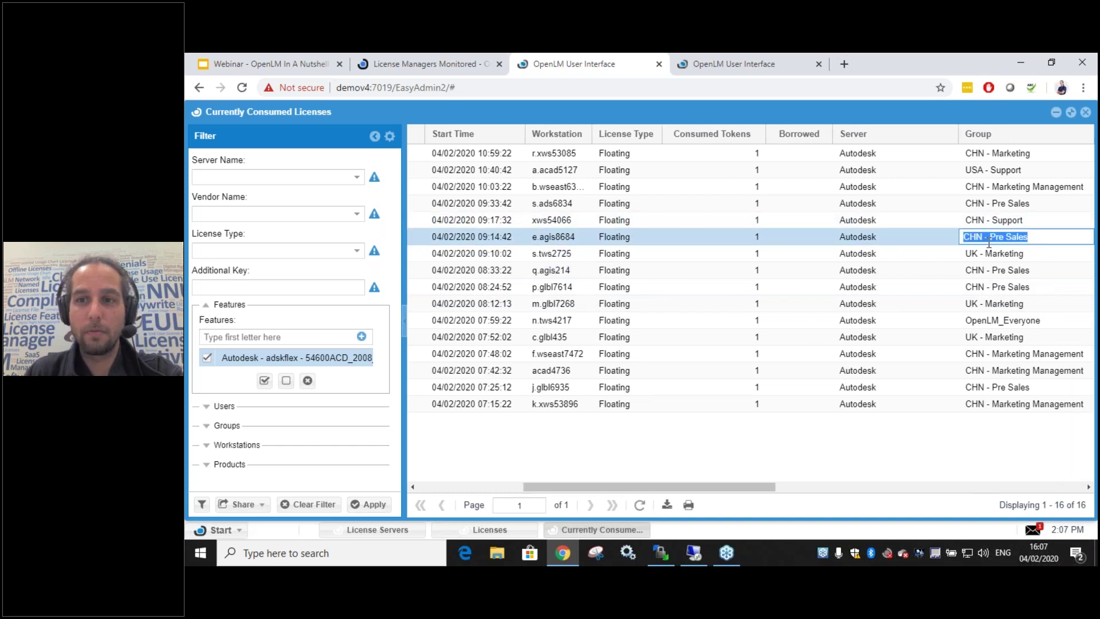
click(998, 222)
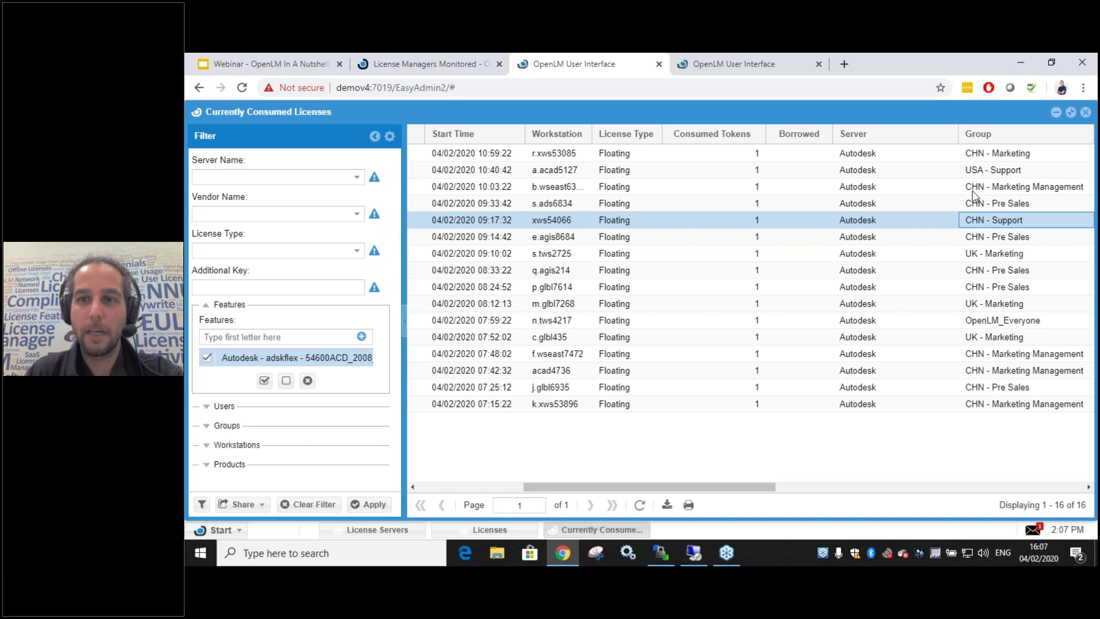
click(958, 190)
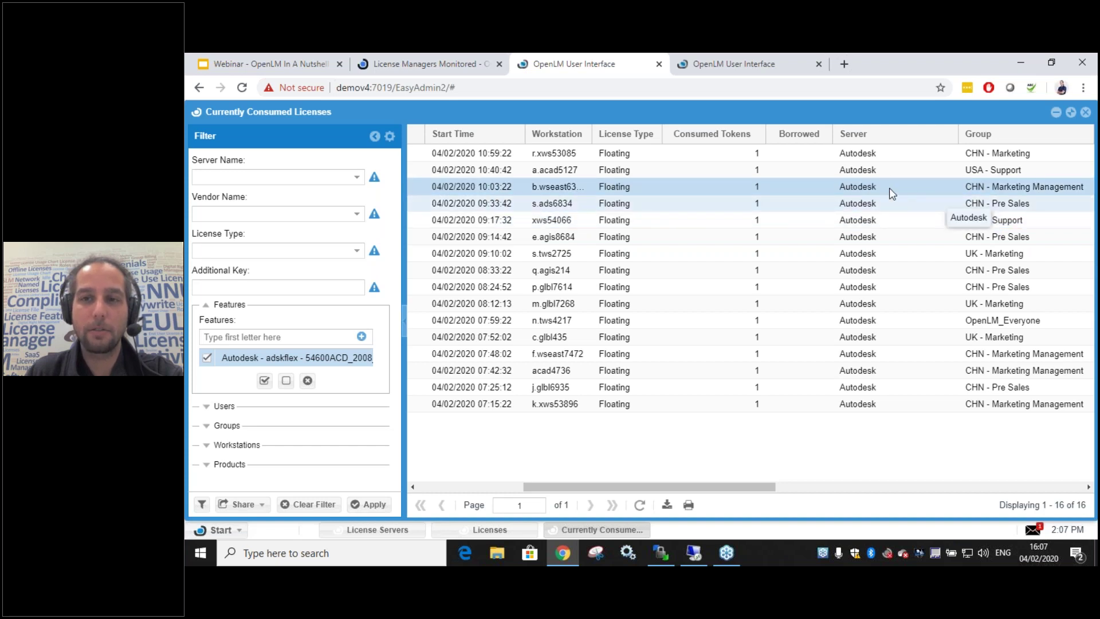
Step: Examine the duration, idle time and license removal columns of the currently consumed licenses, and return to the usernames
drag(776, 485, 1040, 465)
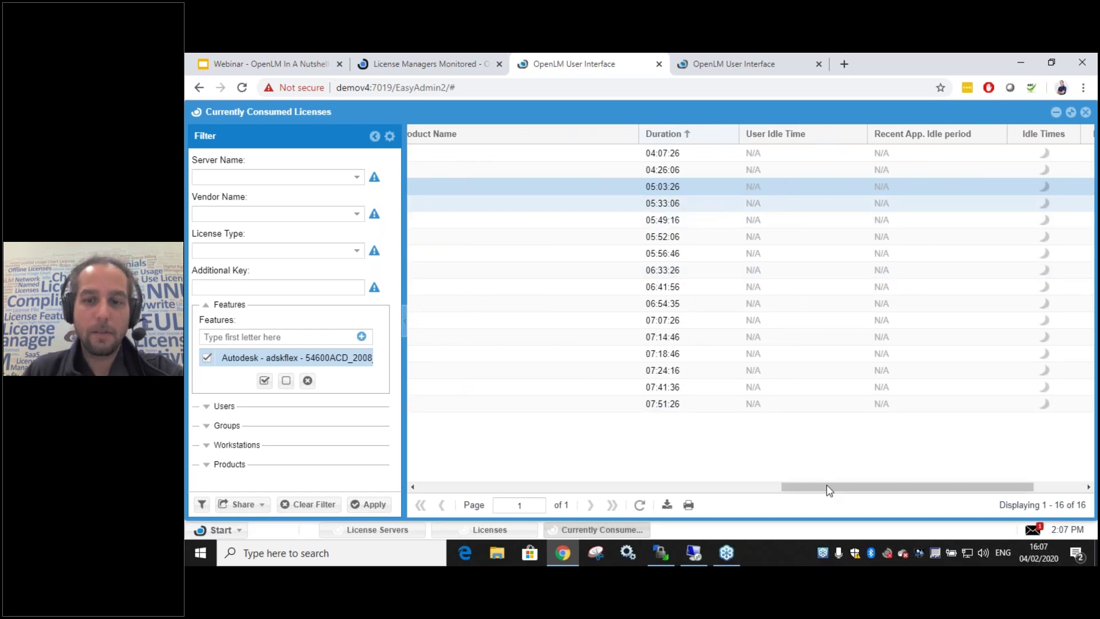
drag(900, 487, 950, 486)
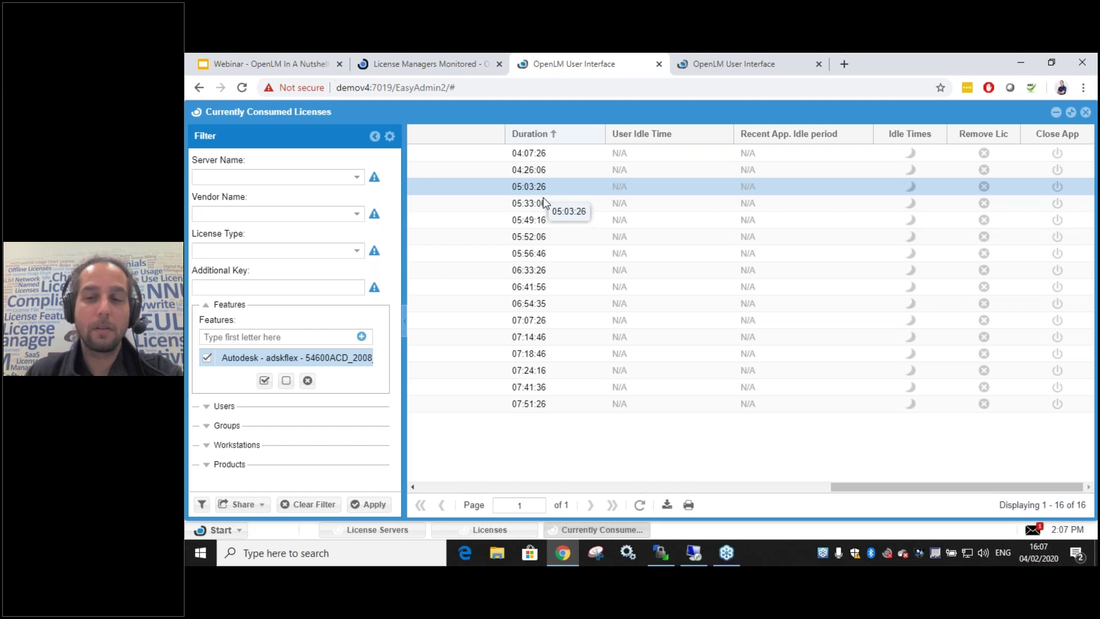
scroll(594, 491, left, 1)
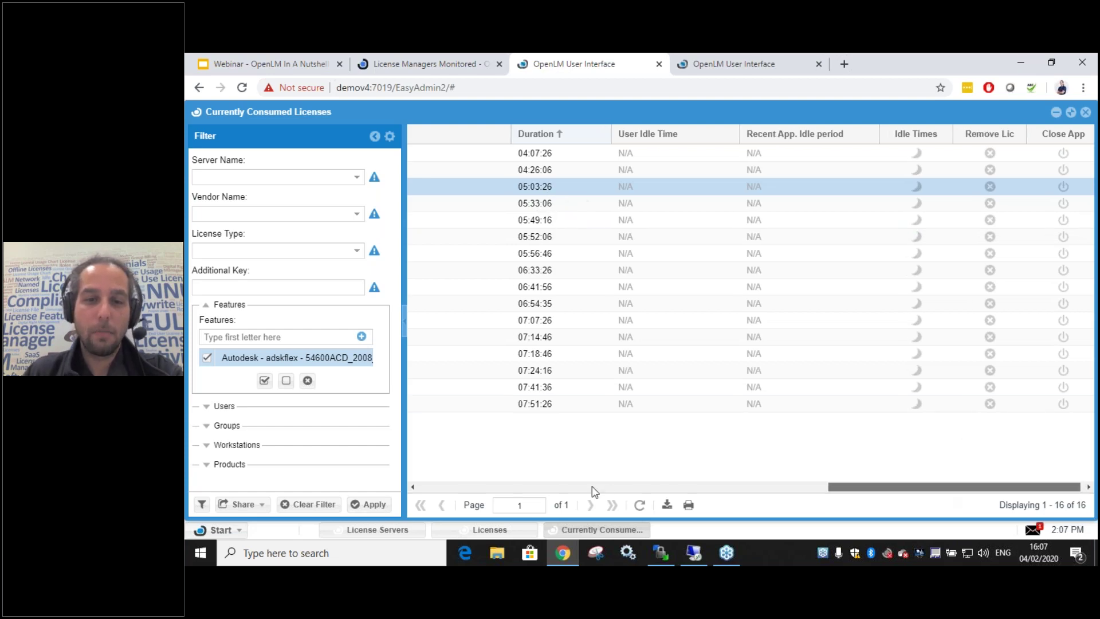
scroll(594, 491, left, 10)
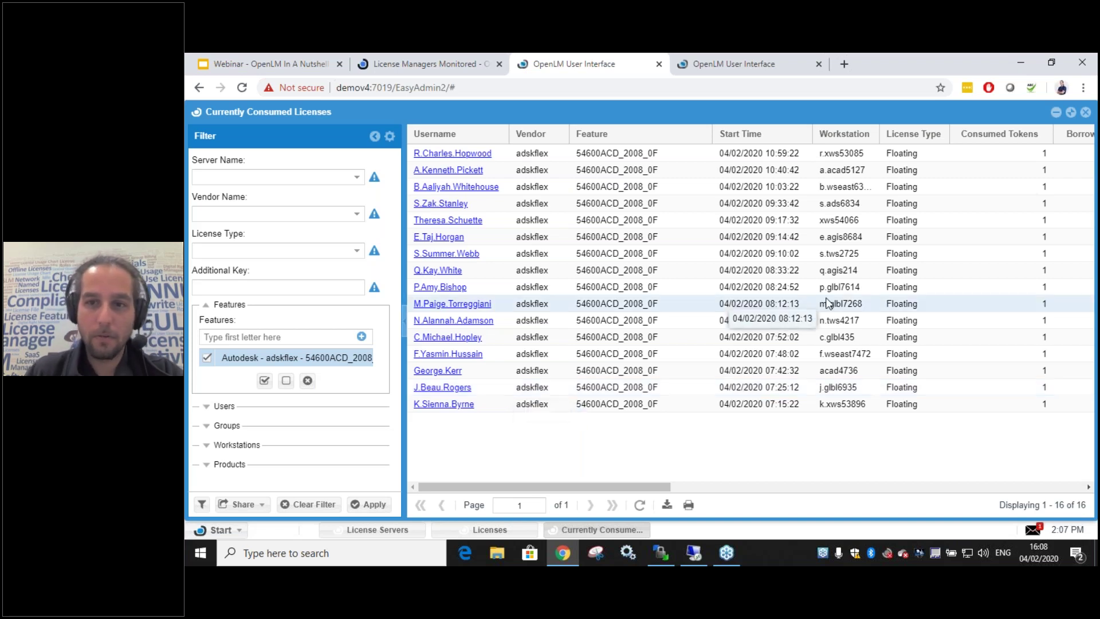
drag(653, 487, 604, 487)
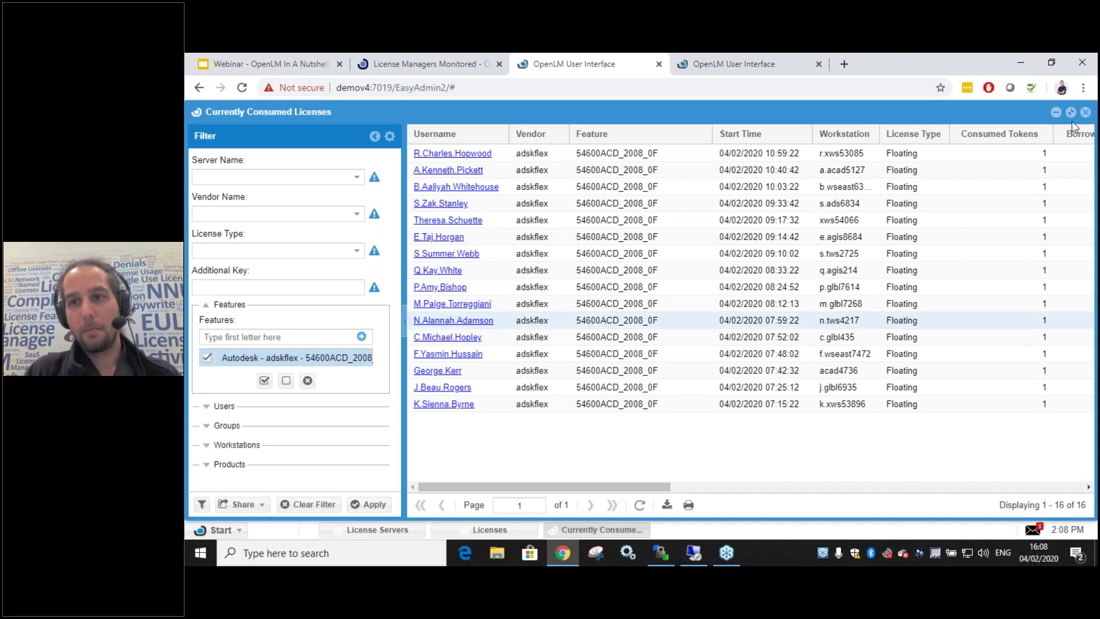
Step: Bring back the License Servers list of the demov4 instance and switch to the OpenLM instance at 10.0.0.162
click(617, 522)
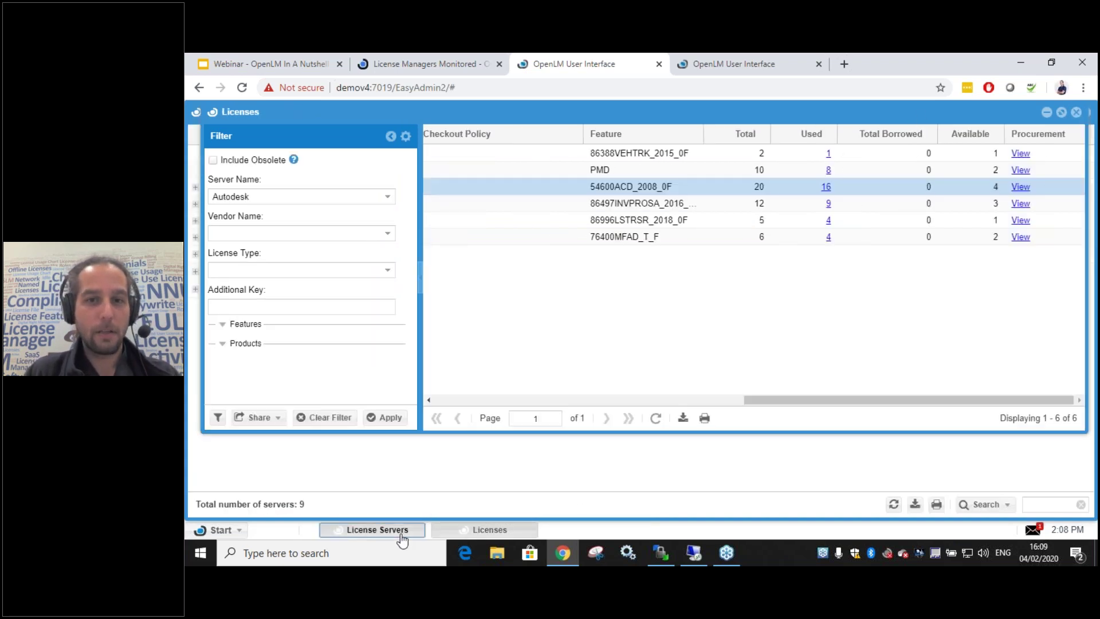
click(403, 539)
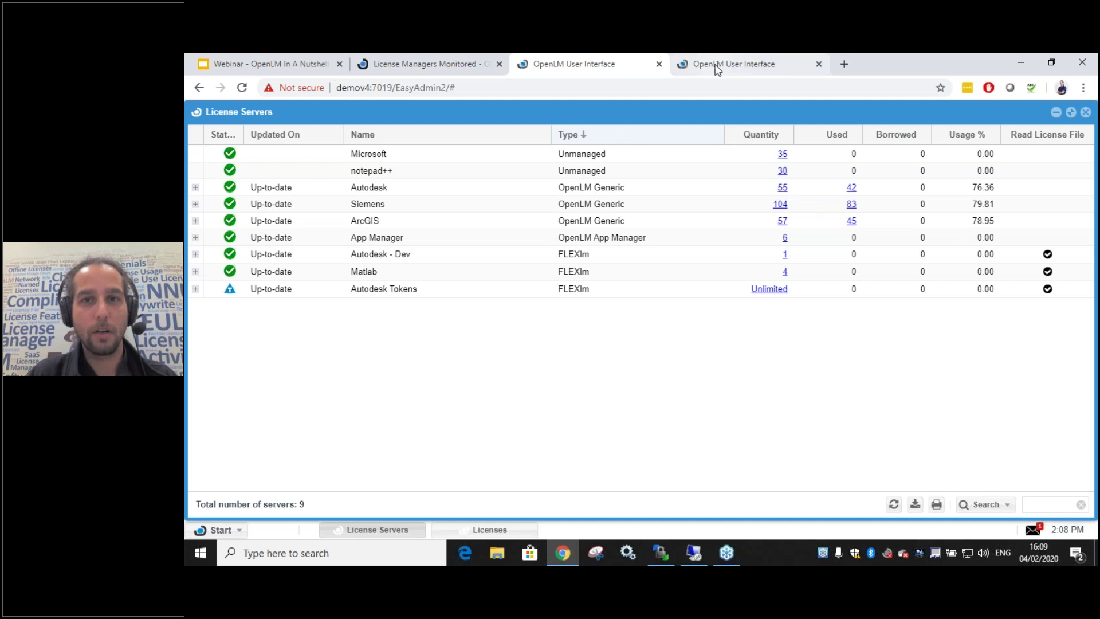
key(ctrl+Tab)
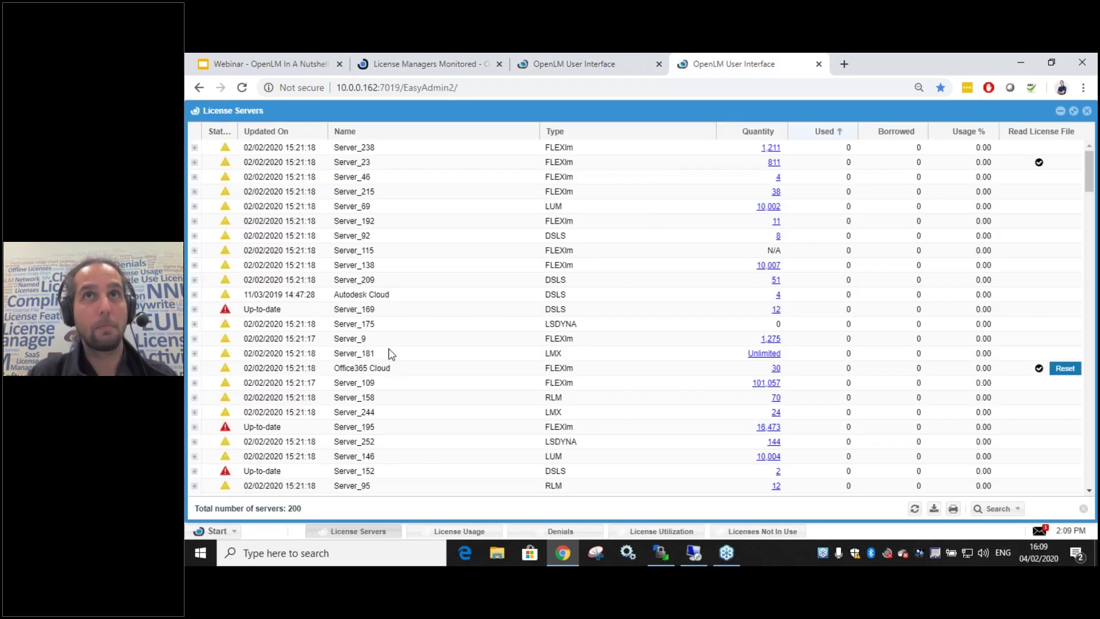
Step: Check the total number of monitored servers and look through the whole License Servers list
double_click(294, 509)
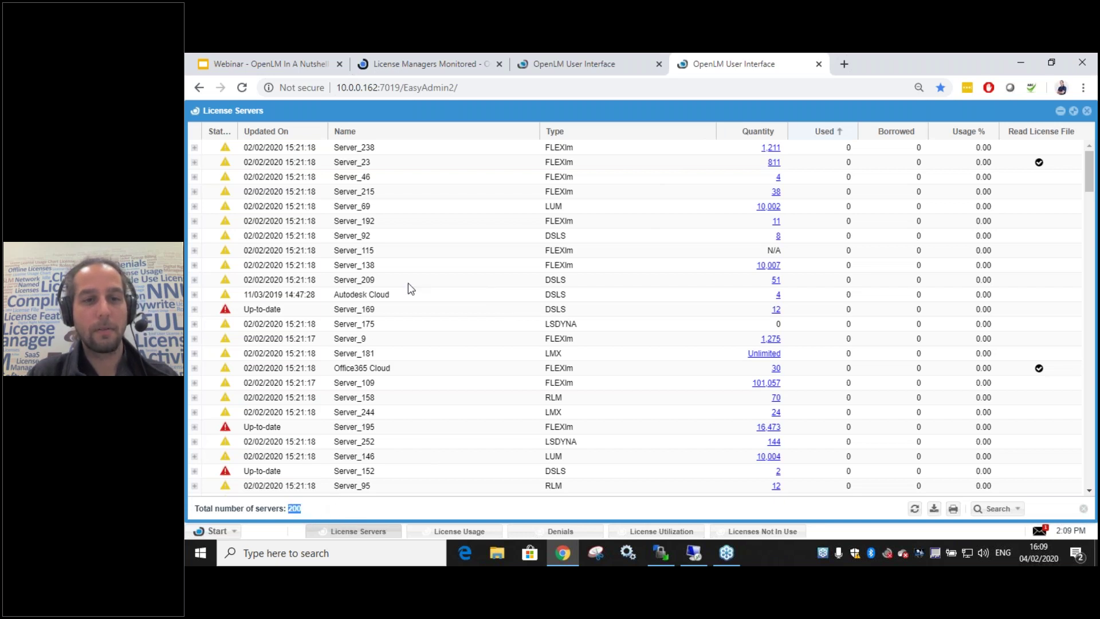
scroll(410, 304, down, 20)
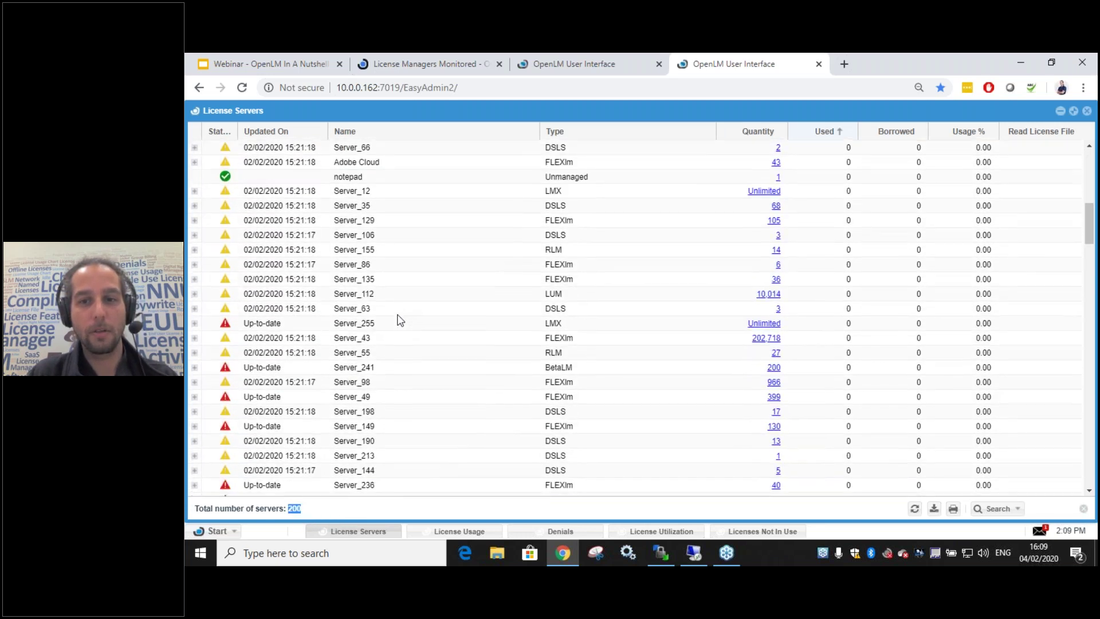
scroll(467, 341, down, 10)
scroll(475, 332, down, 3)
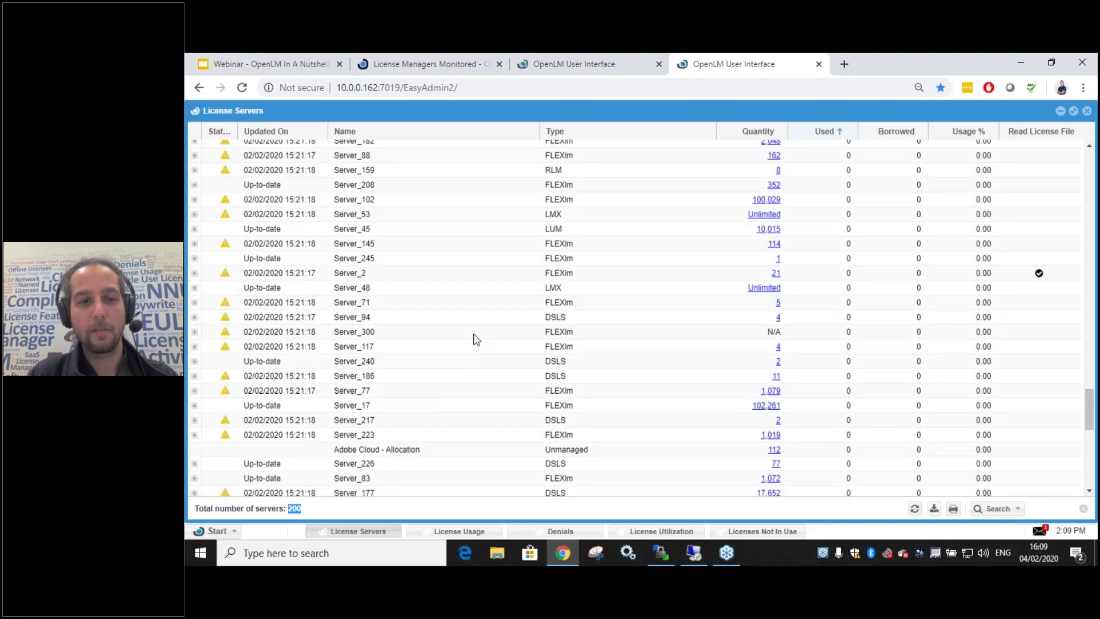
scroll(474, 340, down, 5)
scroll(453, 327, down, 5)
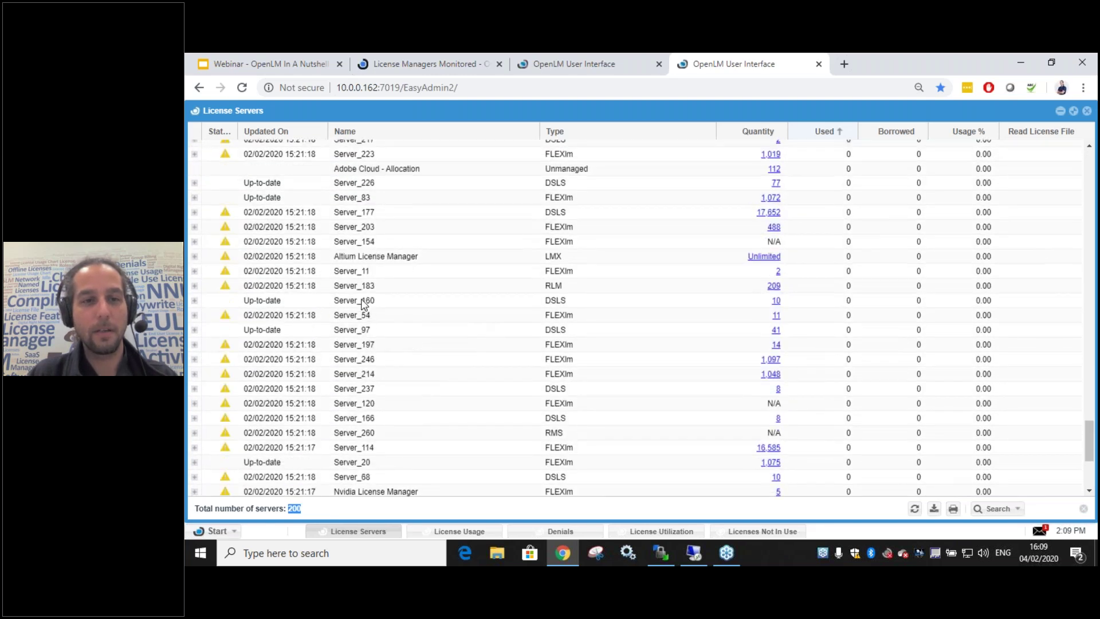
scroll(424, 315, up, 10)
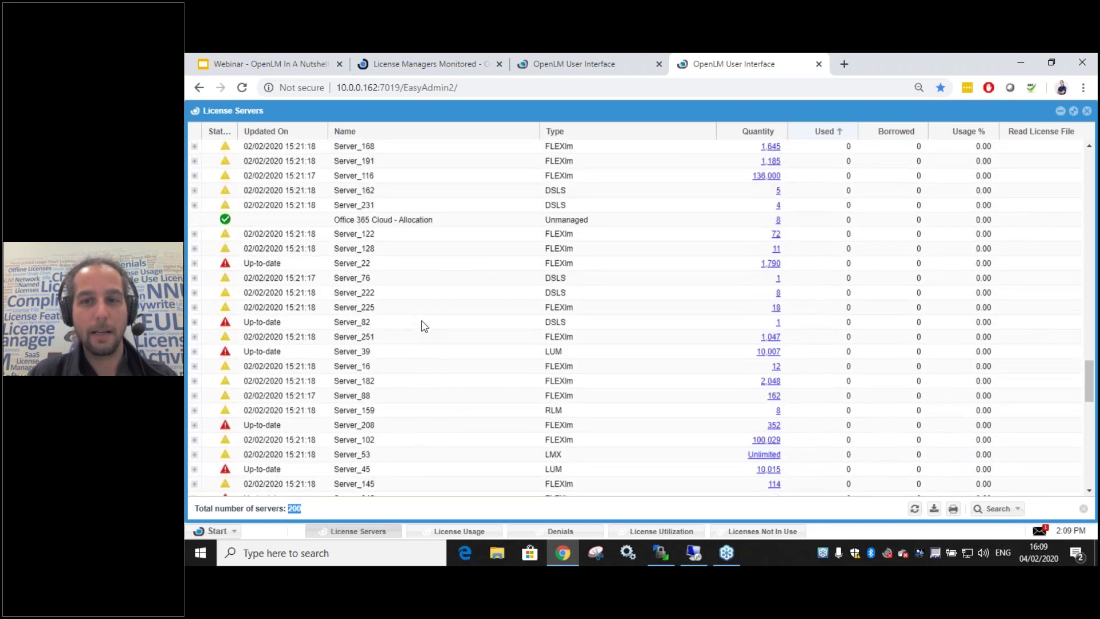
scroll(423, 326, up, 5)
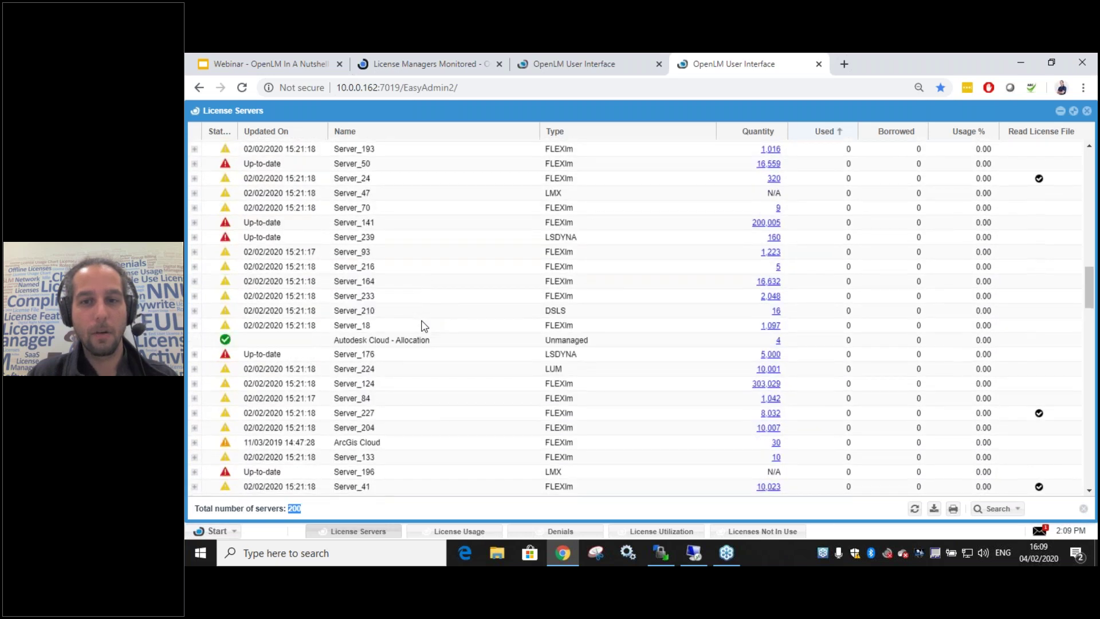
scroll(424, 326, up, 1)
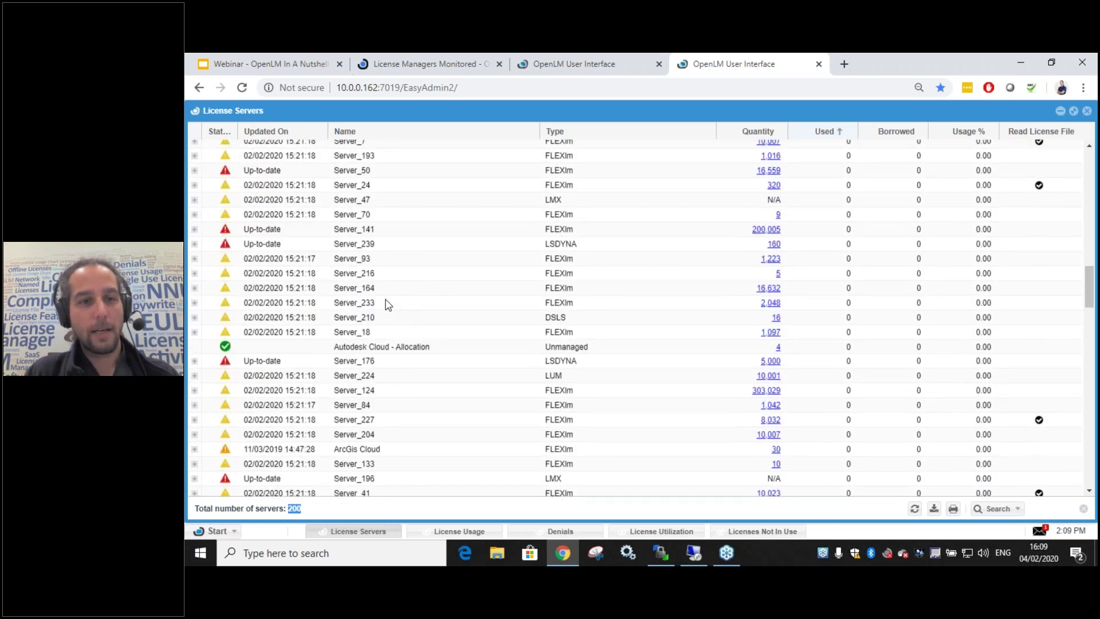
scroll(381, 295, up, 9)
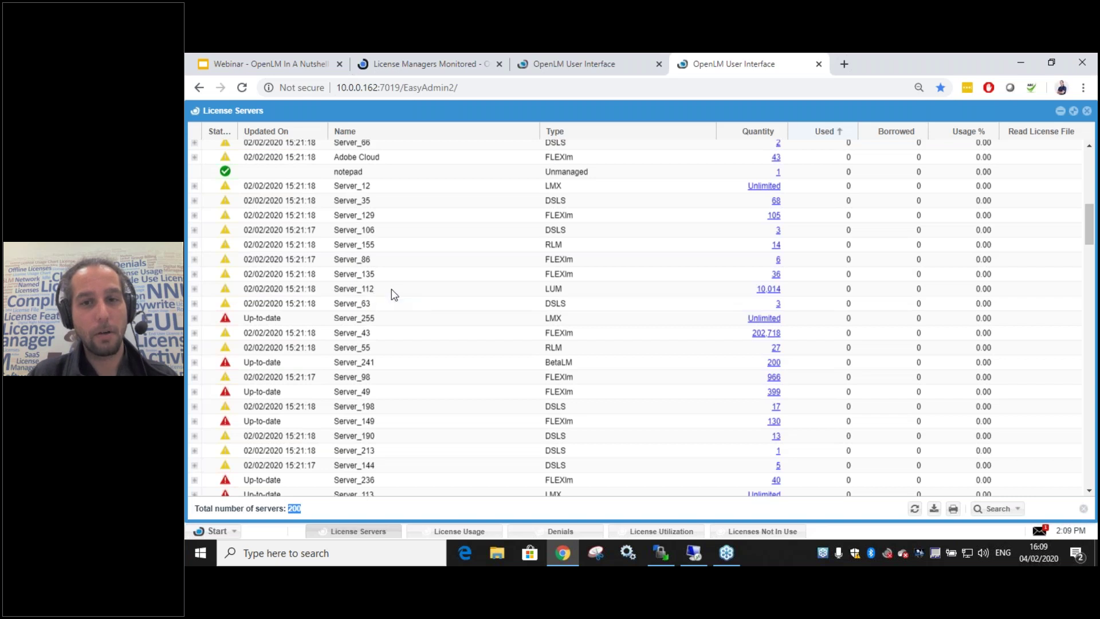
scroll(395, 295, up, 10)
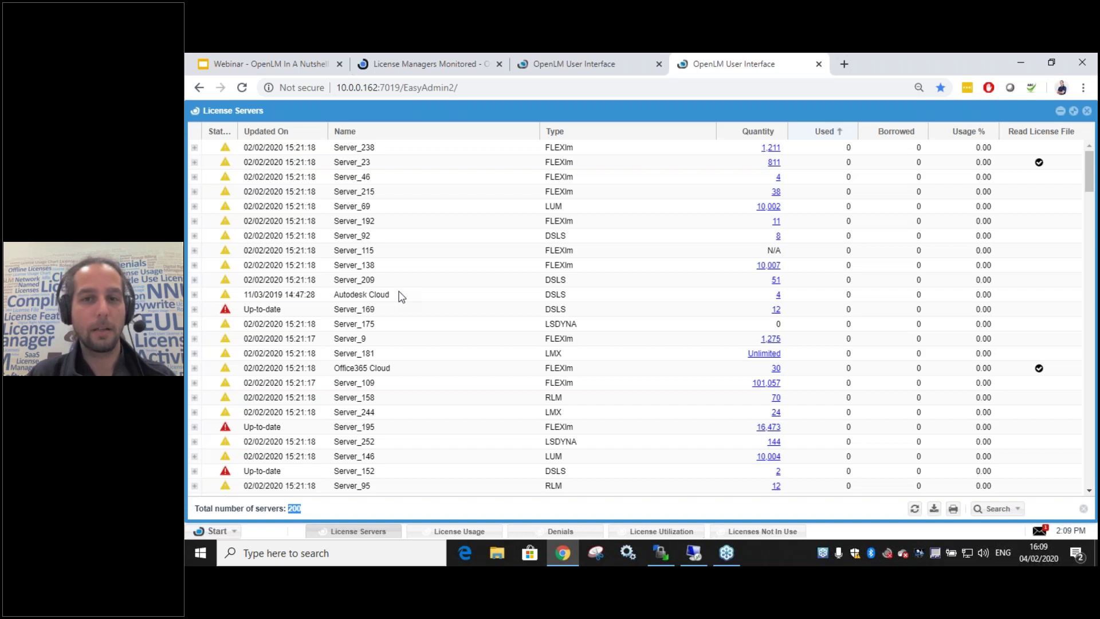
Step: Compare the license manager types in the server list, such as DSLS, LMX, LSDYNA and LUM
scroll(413, 313, down, 15)
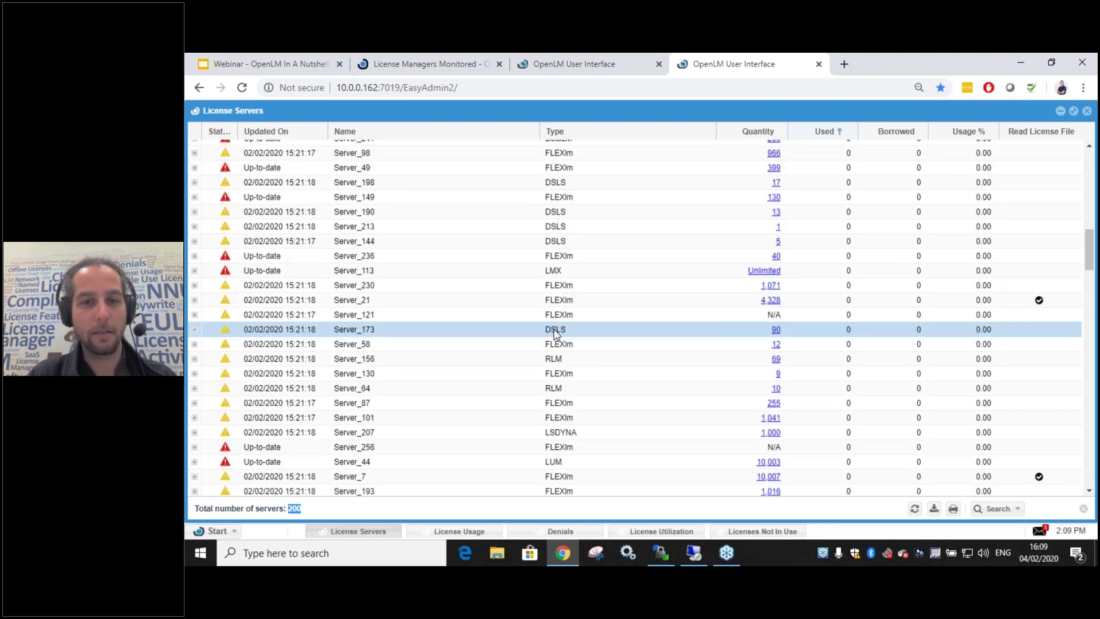
click(561, 315)
click(553, 271)
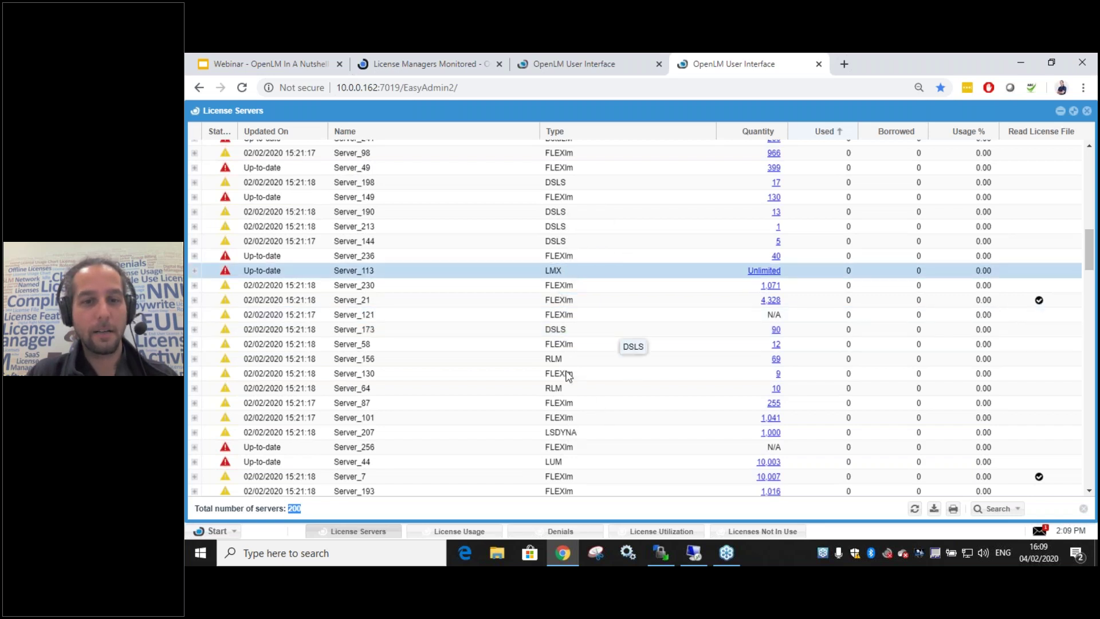
scroll(553, 255, down, 5)
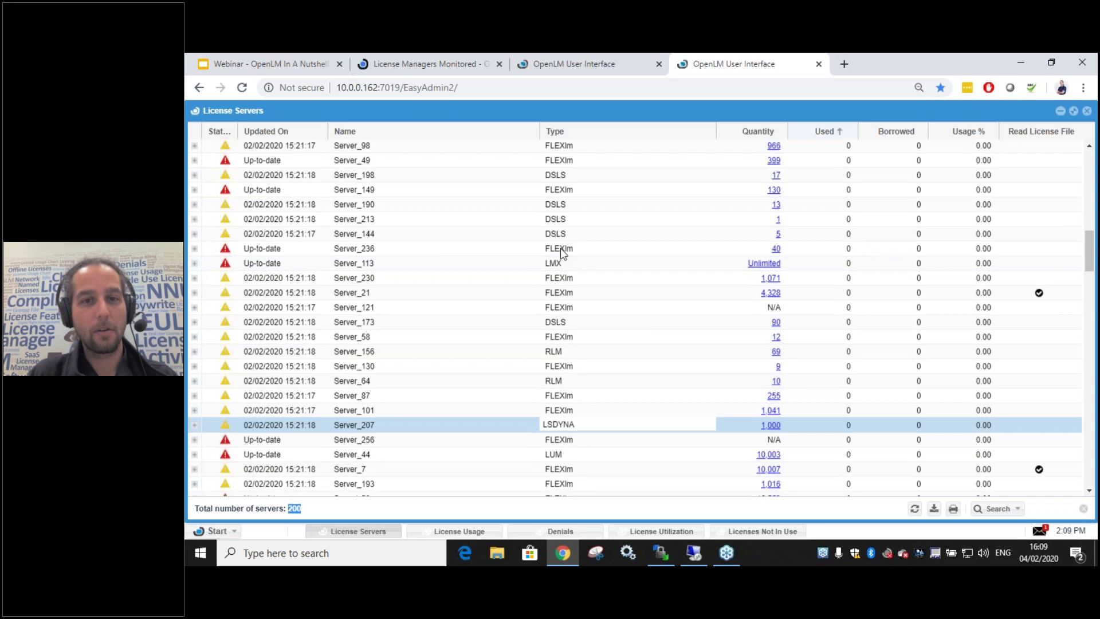
click(555, 247)
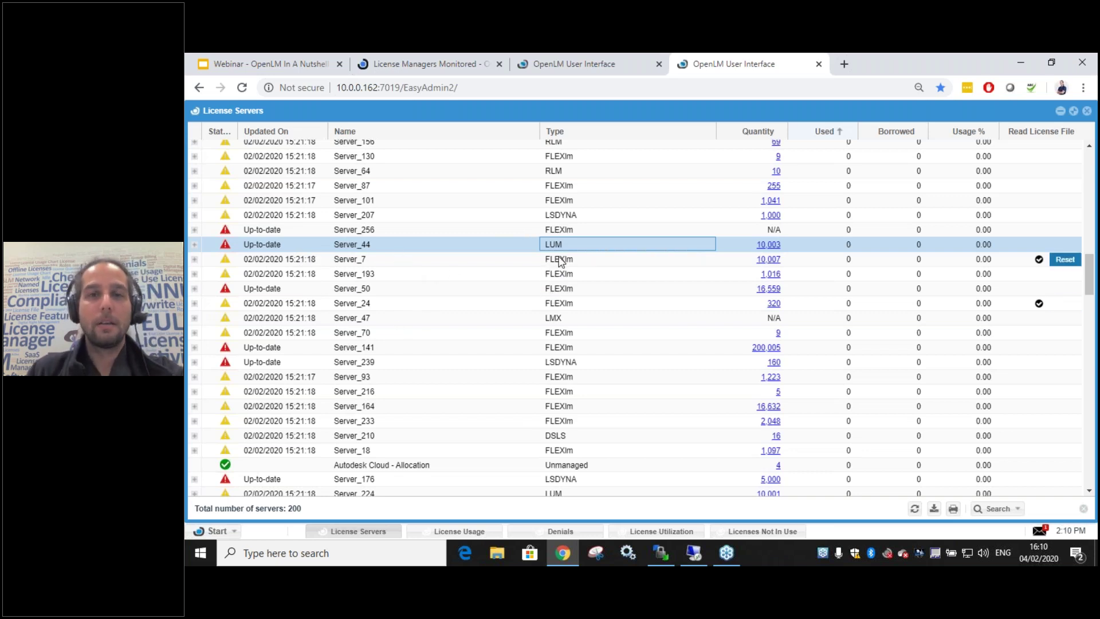
Step: Revisit the demov4 instance's License Servers list and return to the OpenLM instance at 10.0.0.162
click(550, 67)
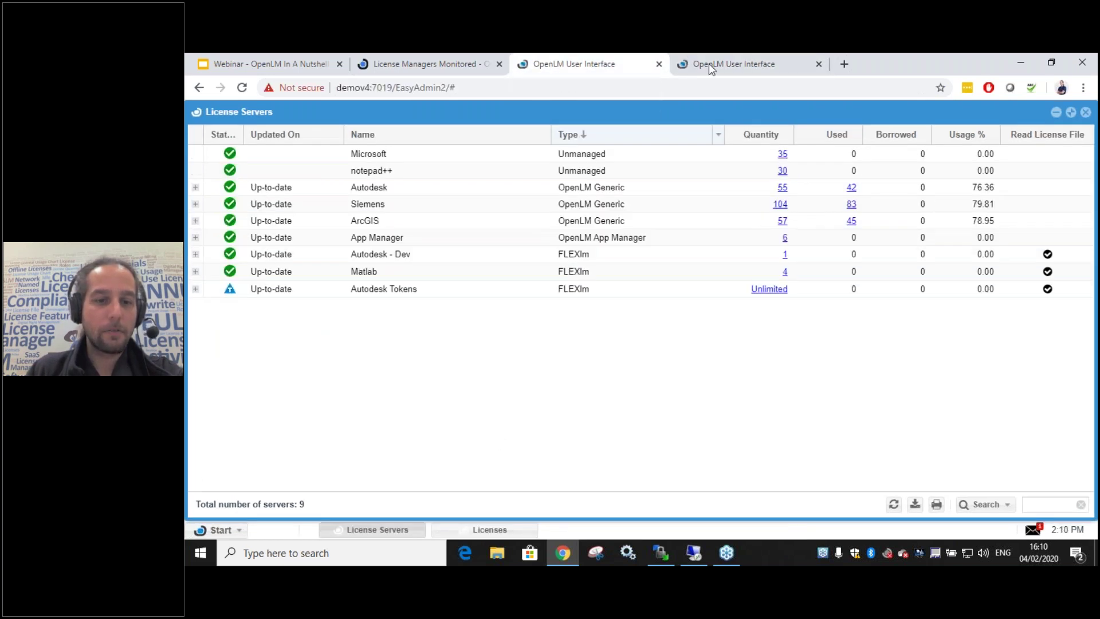
click(678, 64)
click(666, 66)
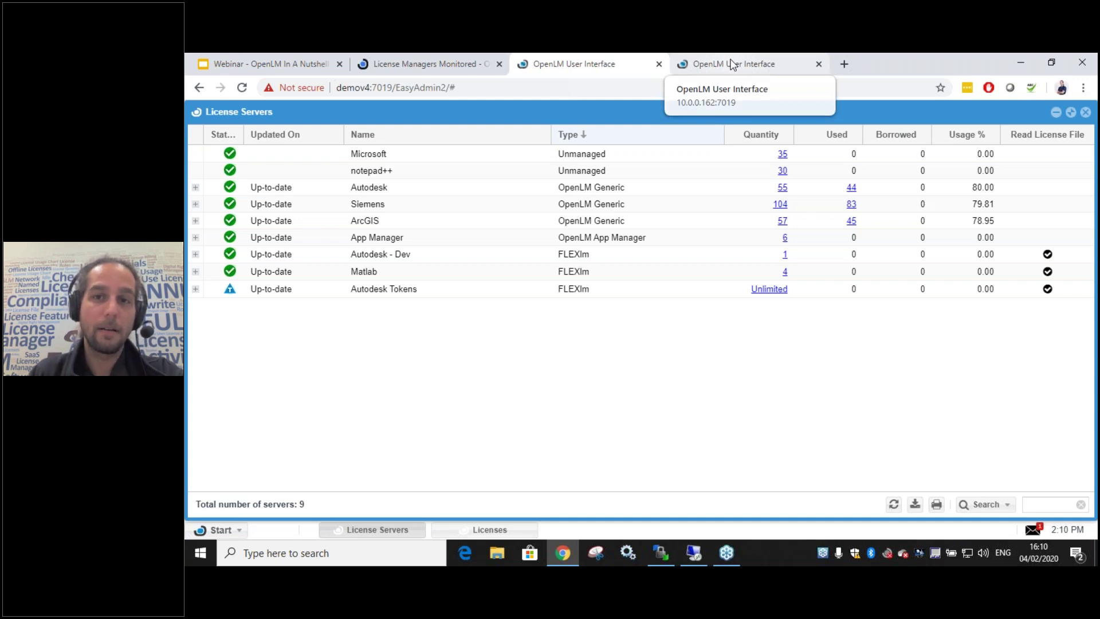
click(733, 64)
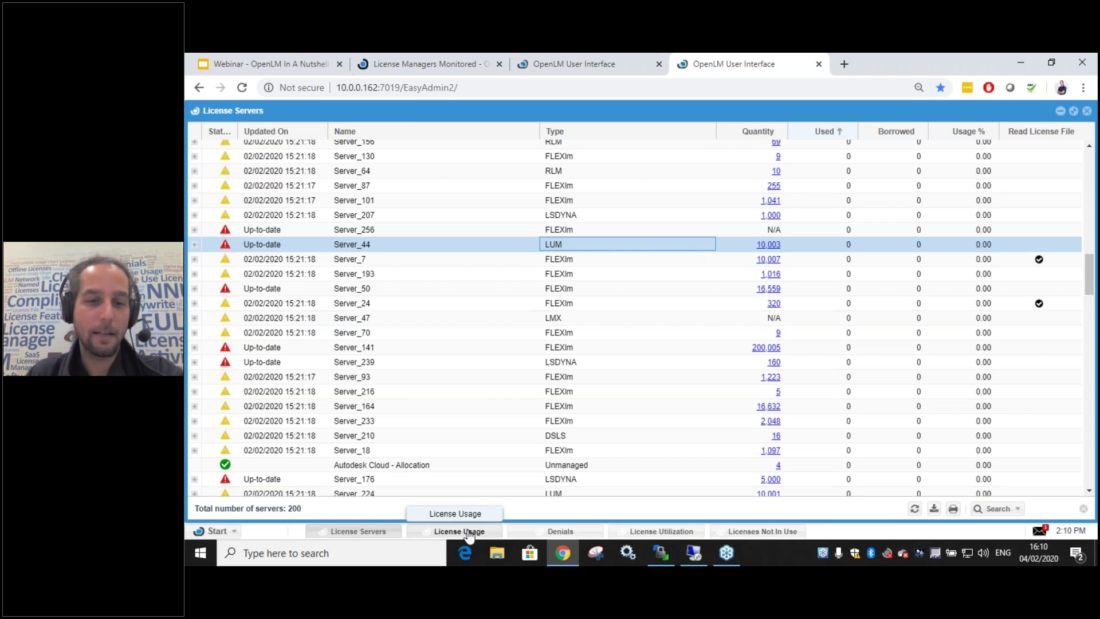
Step: Open the License Usage chart for the Server_2 feature and collapse the chart options to widen the graph
click(468, 532)
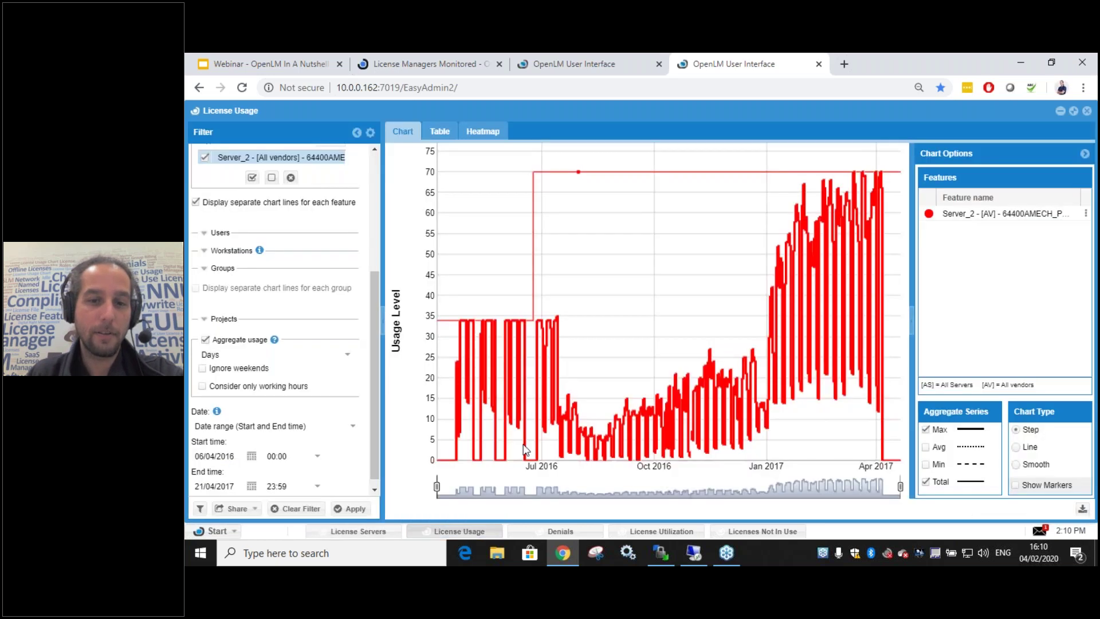
click(1085, 154)
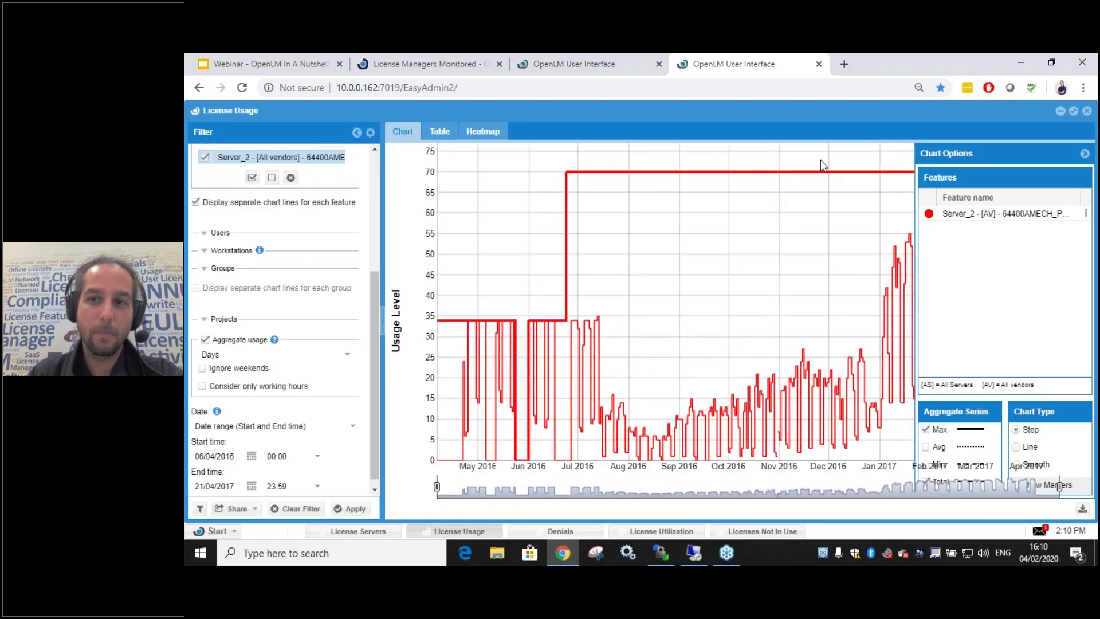
click(1085, 153)
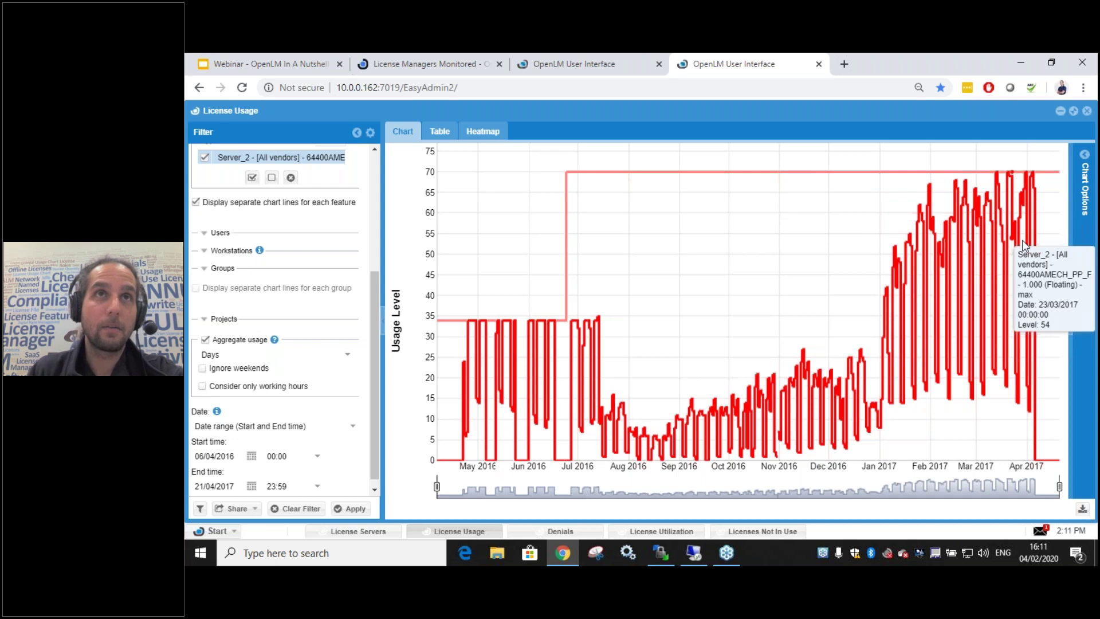
Step: Display the Server_2 feature's license usage as a heatmap
click(490, 129)
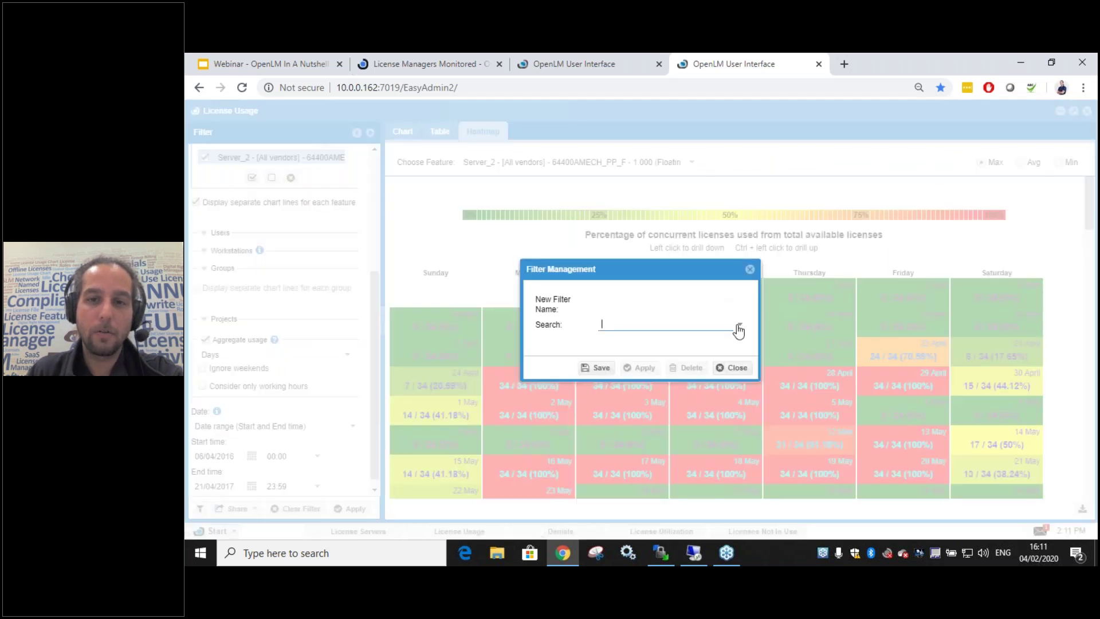
Step: Load the saved Heatmap Demo filter, apply it to the Server_2 feature's heatmap, and return to the usage chart
click(738, 326)
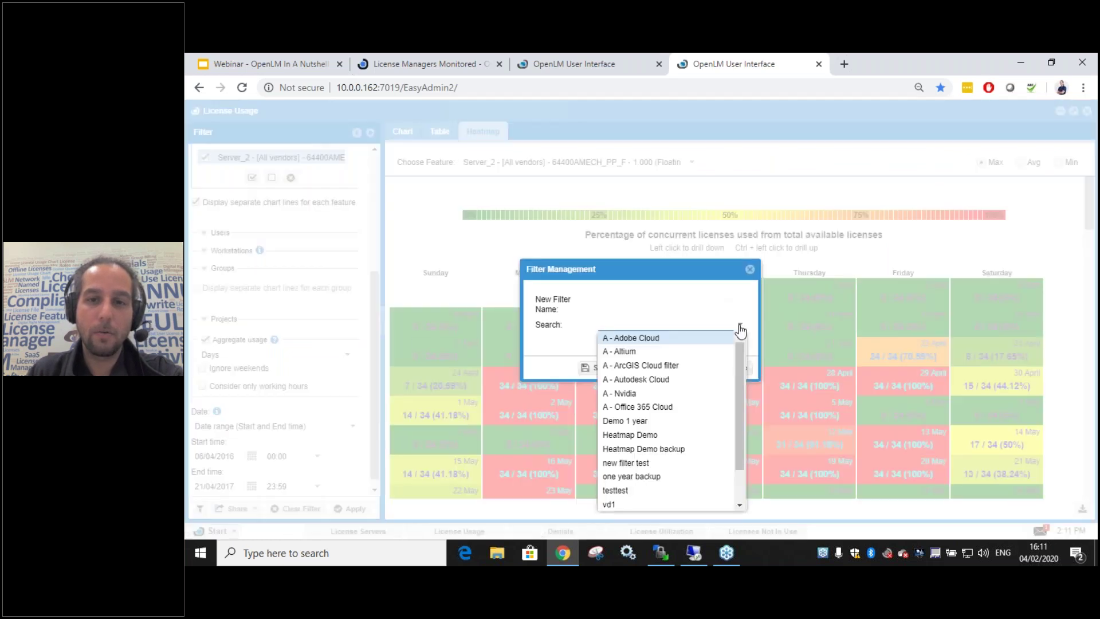
click(667, 435)
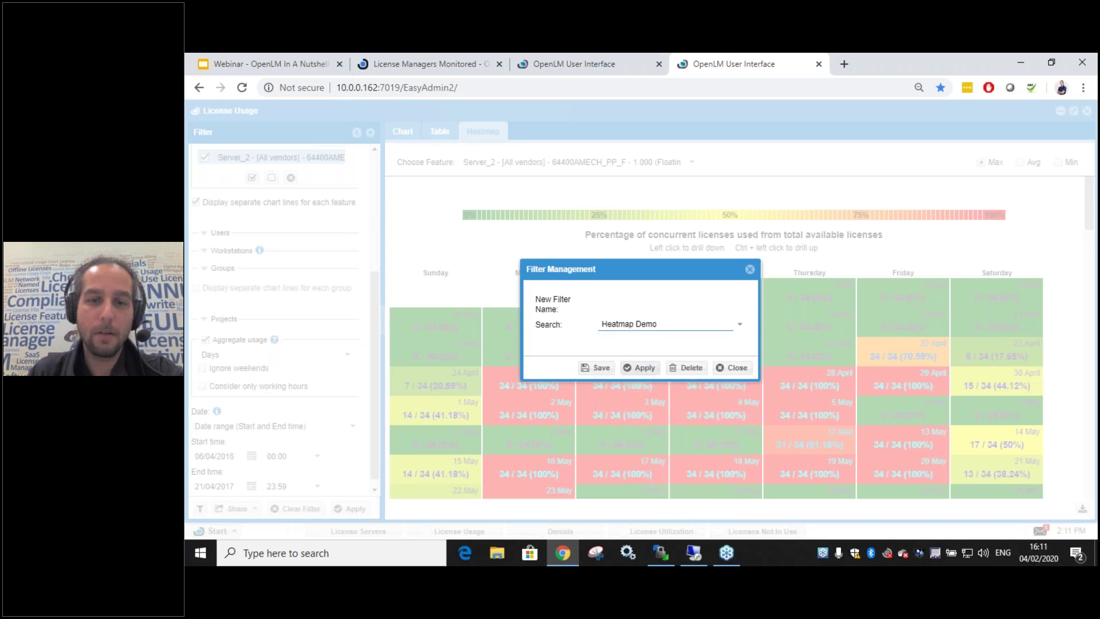
click(635, 370)
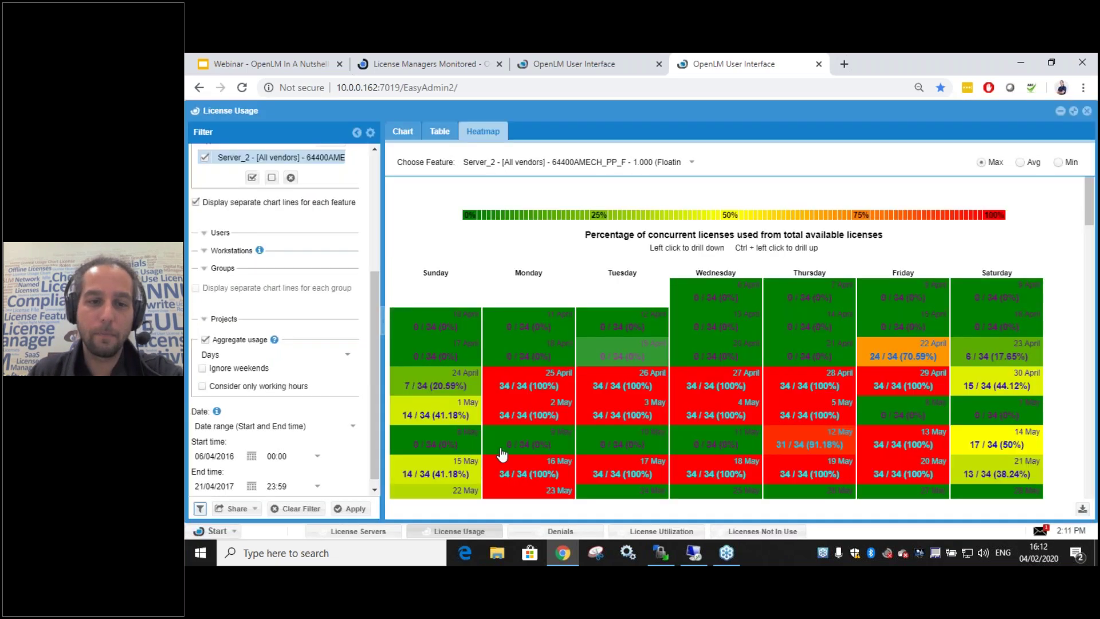
click(351, 510)
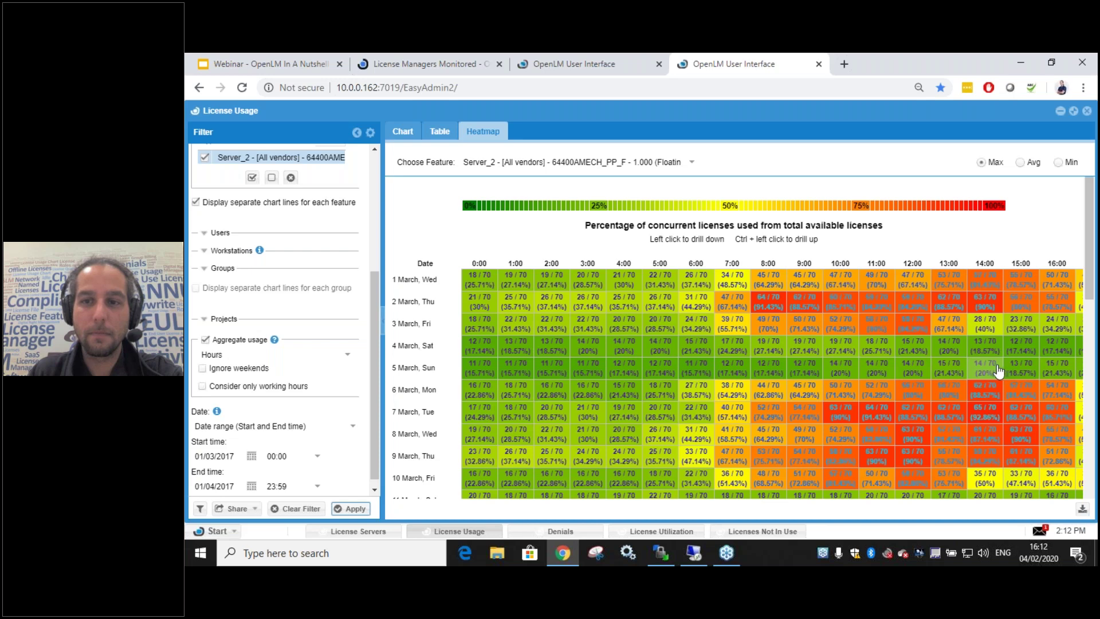
click(407, 136)
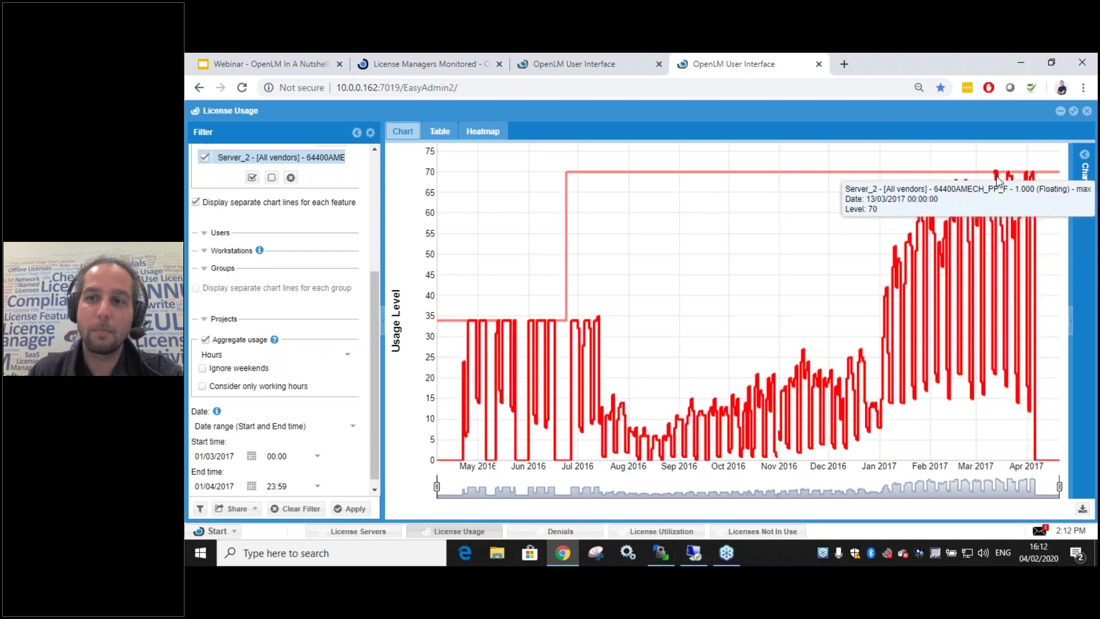
Step: Open the Denials report for the Server_2 feature and group its column chart by server
click(598, 530)
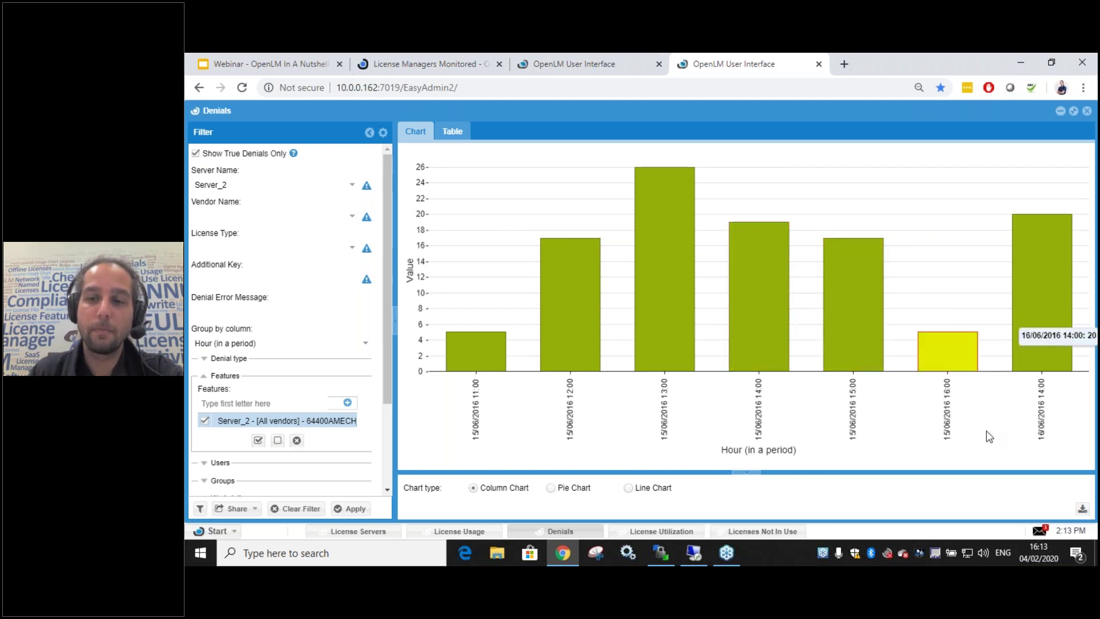
click(366, 347)
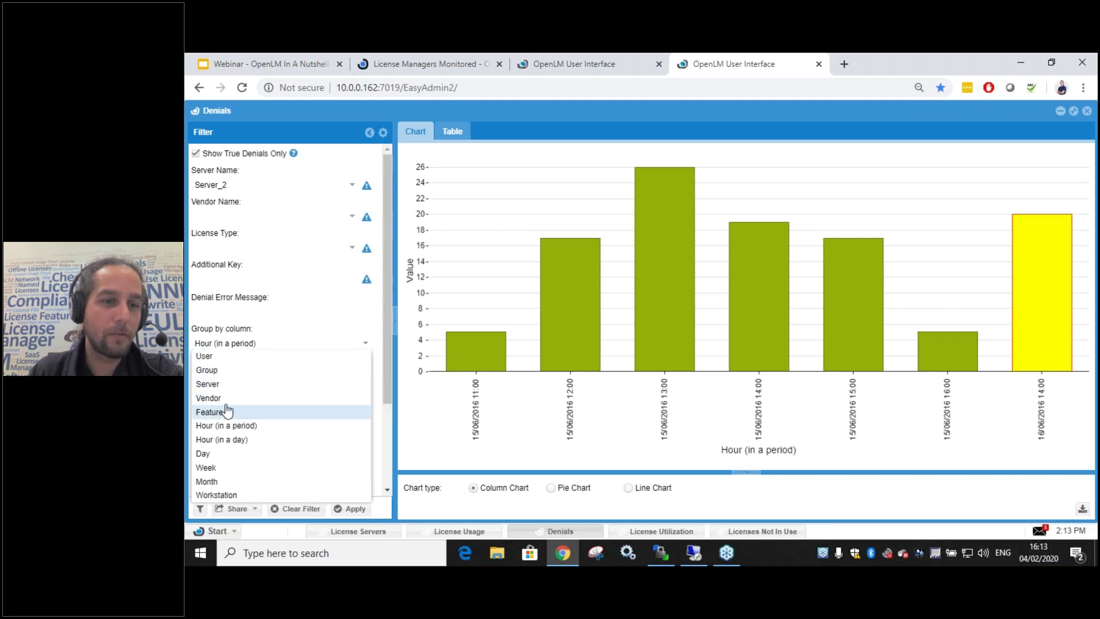
click(227, 385)
click(353, 513)
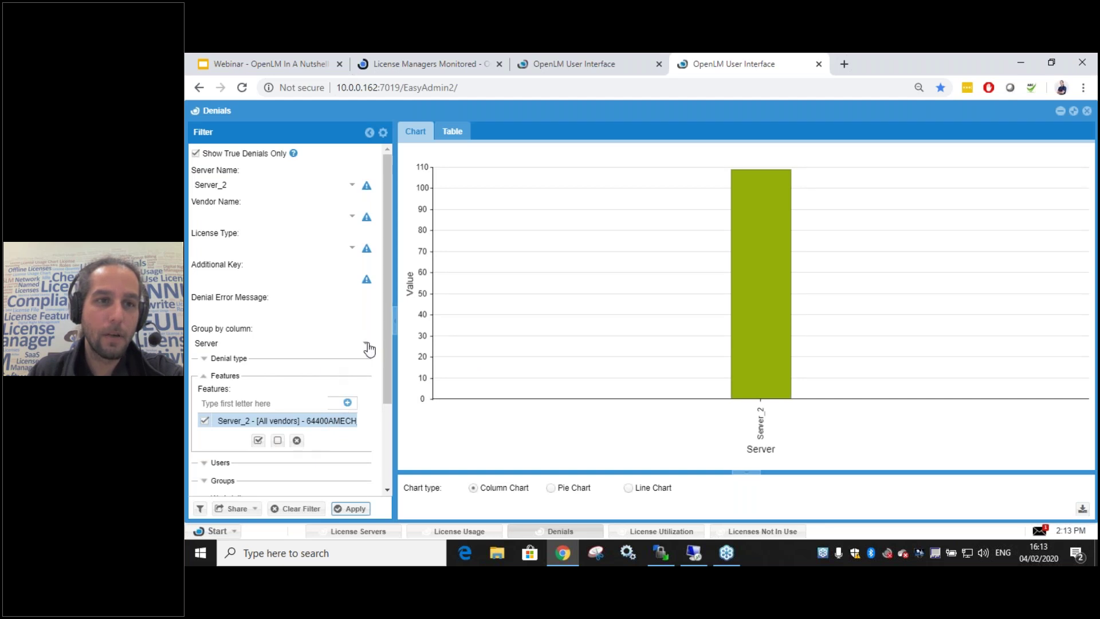
Step: Examine the individual denial records in the table, including license type and error code columns, and return to the denials chart
click(440, 137)
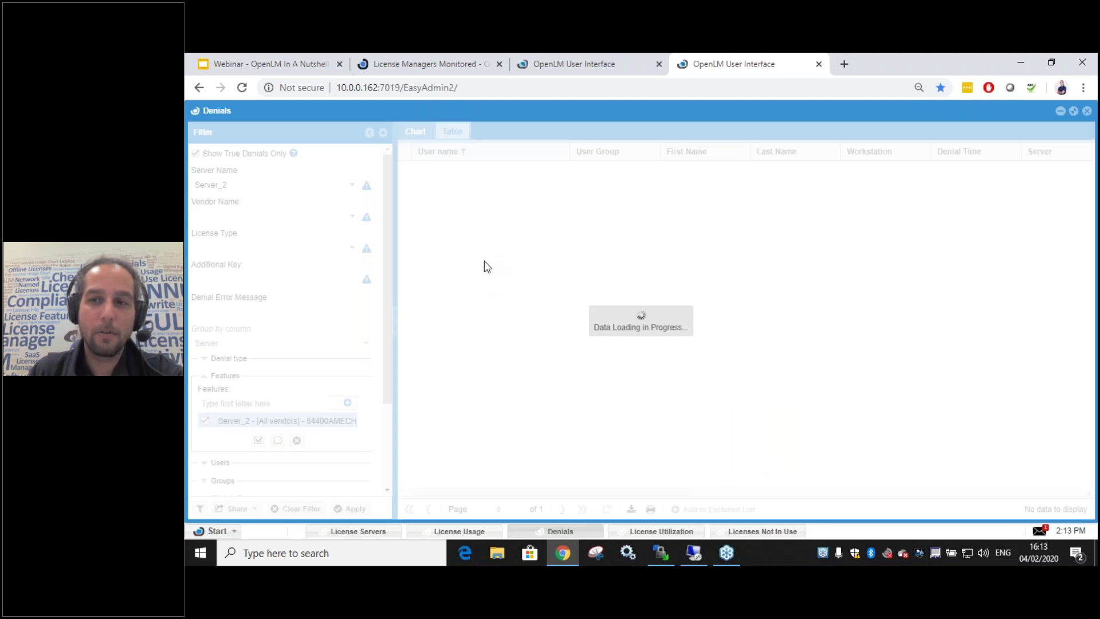
scroll(711, 412, down, 3)
scroll(734, 482, right, 10)
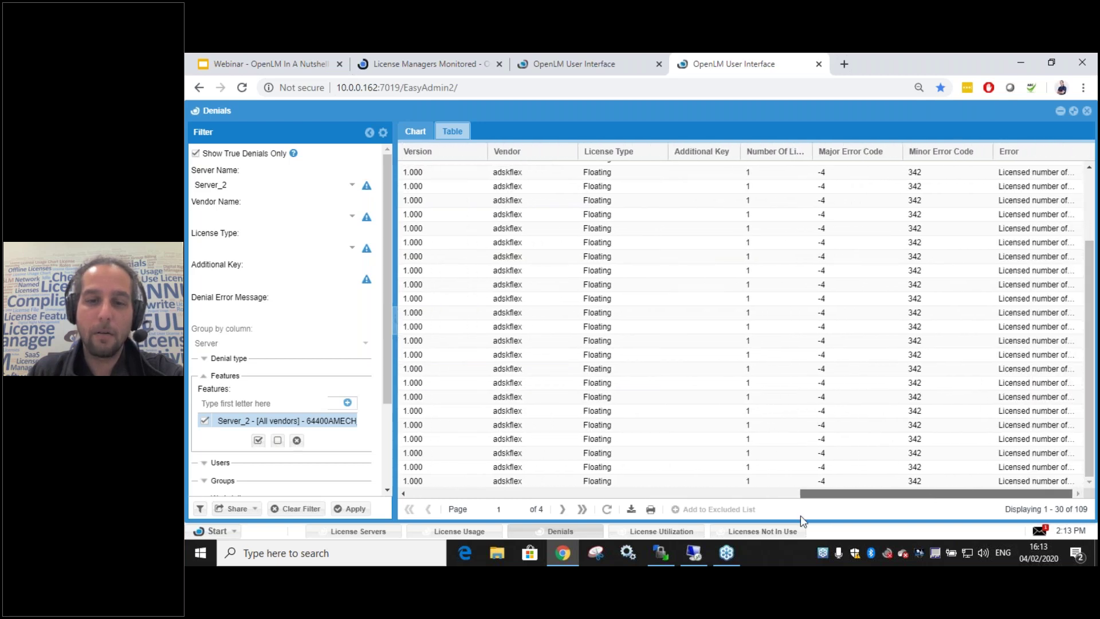
scroll(800, 514, left, 10)
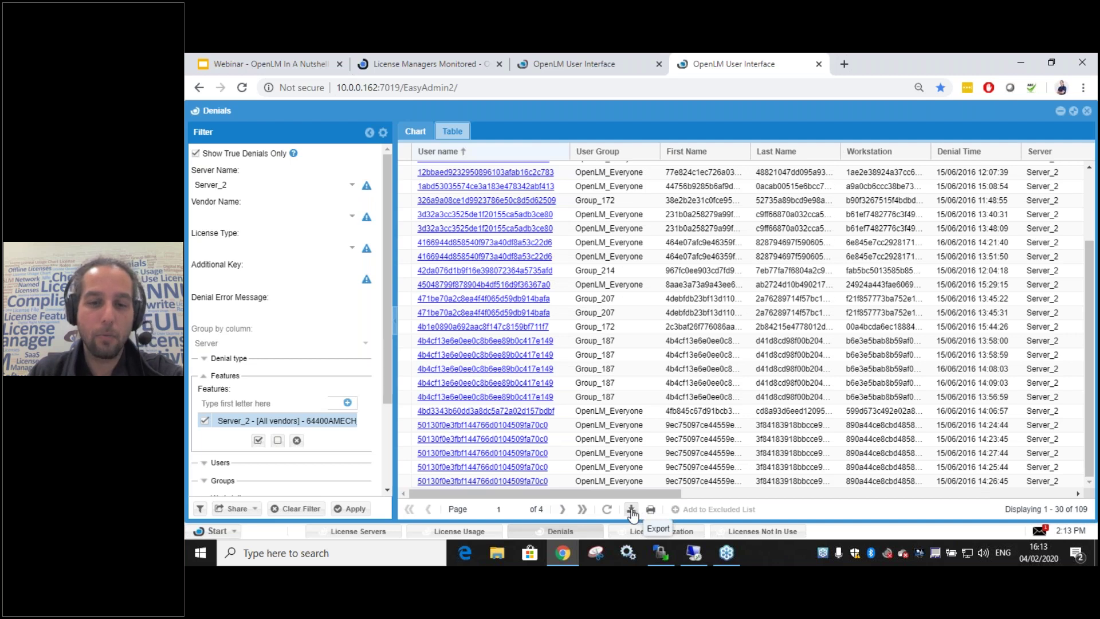
click(415, 131)
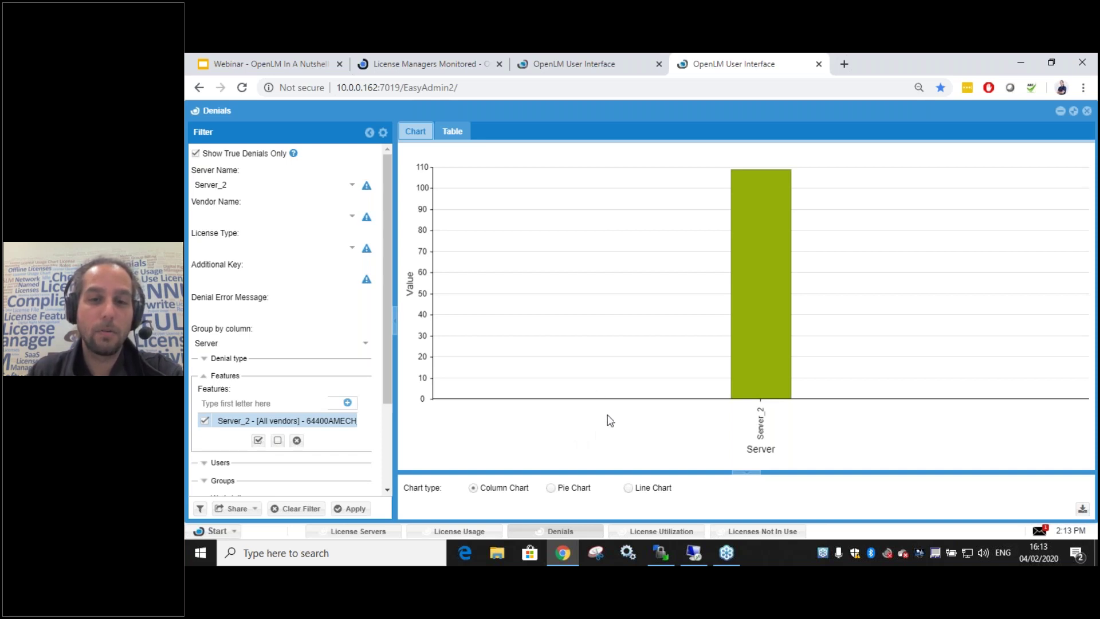
click(485, 533)
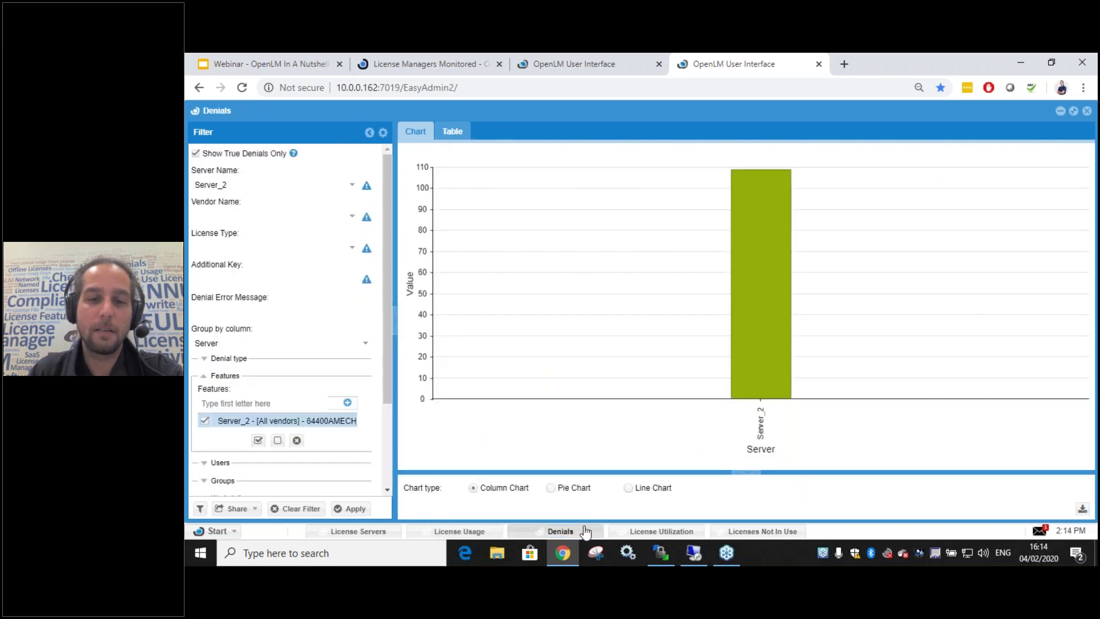
Step: Open License Utilization for the Server_2 feature and examine the 95% Quality of Service threshold on the line chart
click(660, 532)
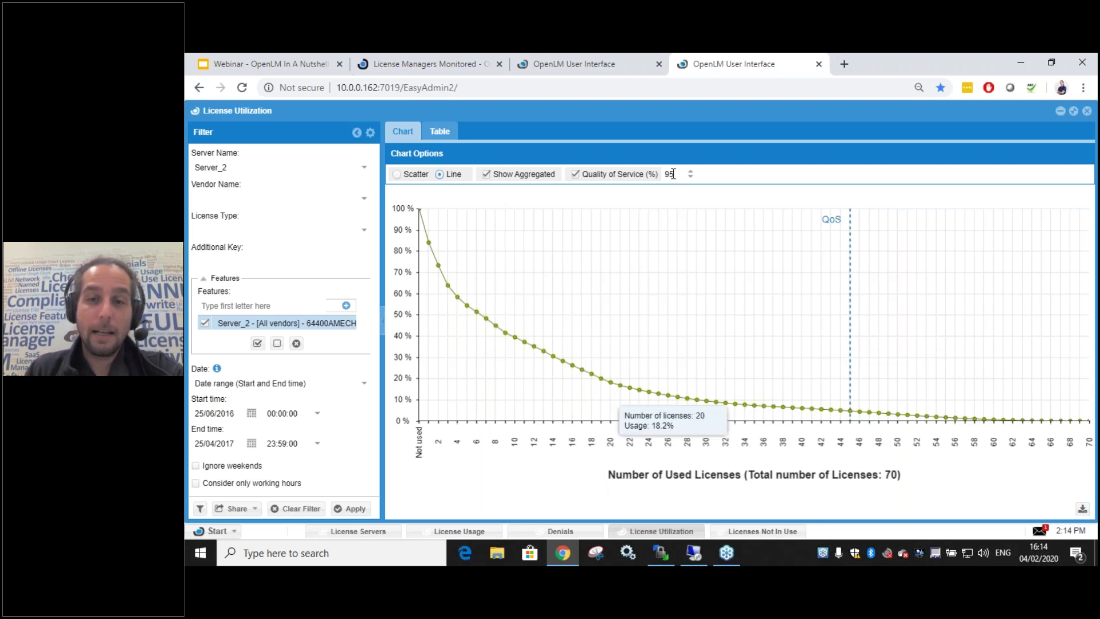
drag(676, 174, 662, 174)
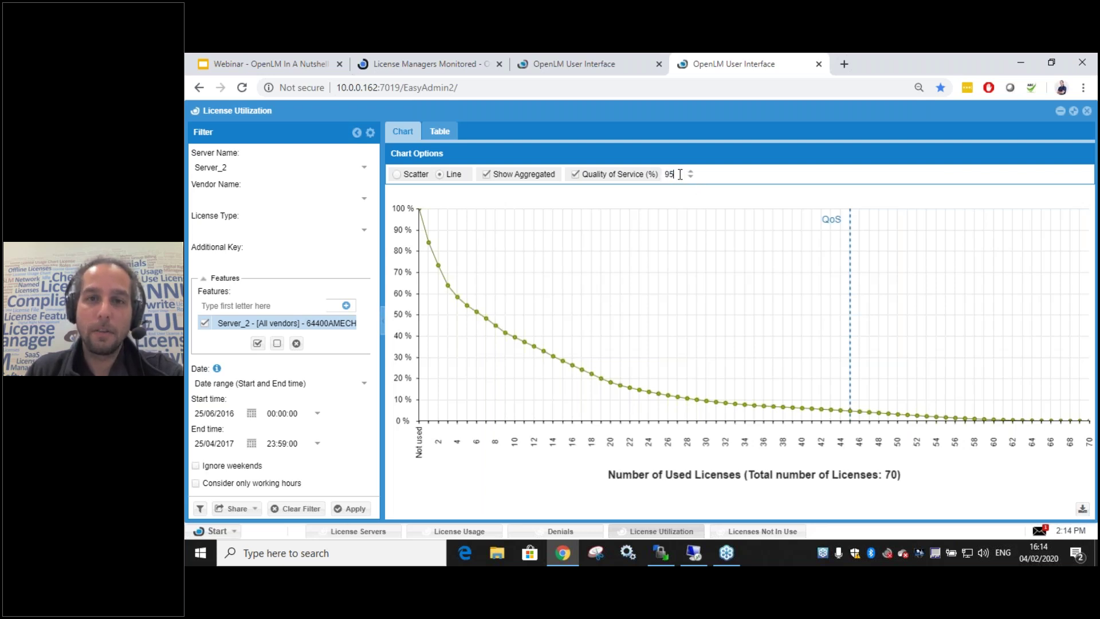
click(676, 179)
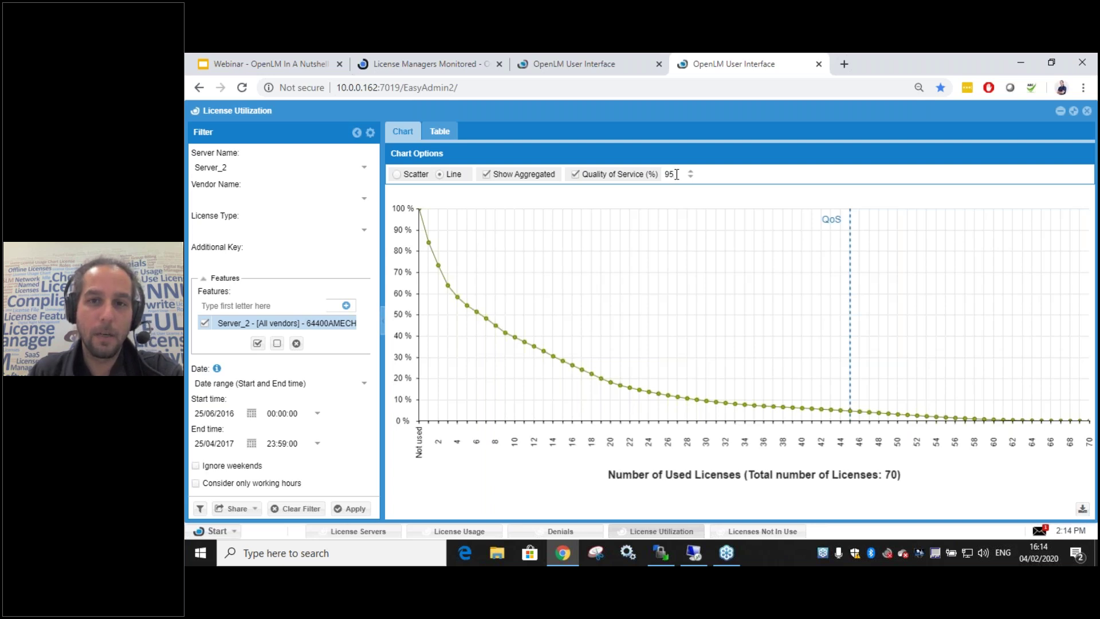
click(670, 174)
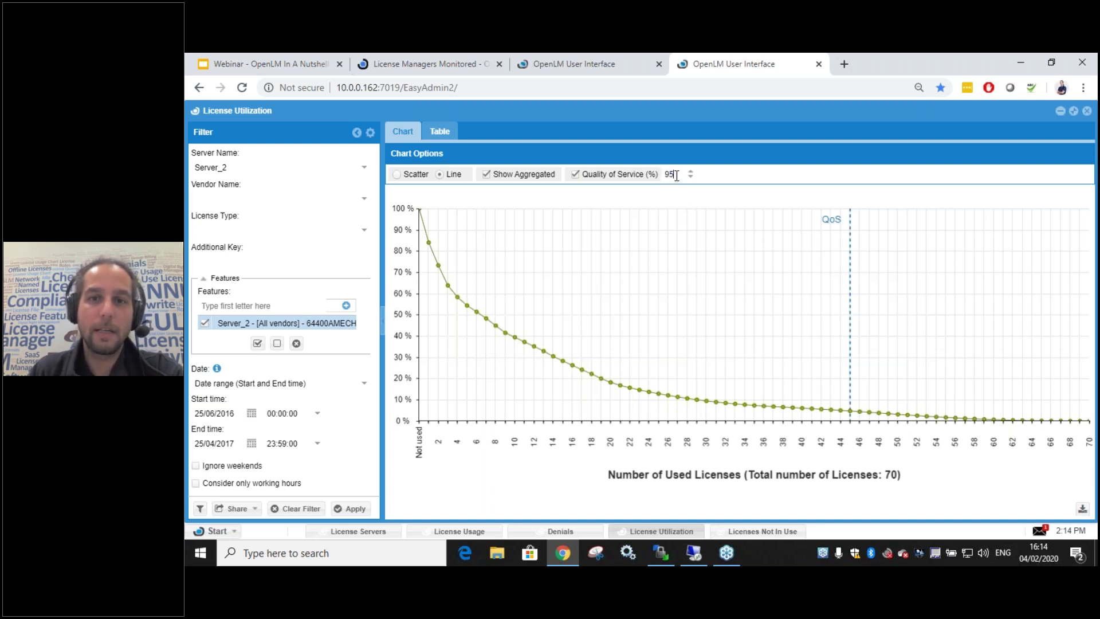
mouse_move(853, 410)
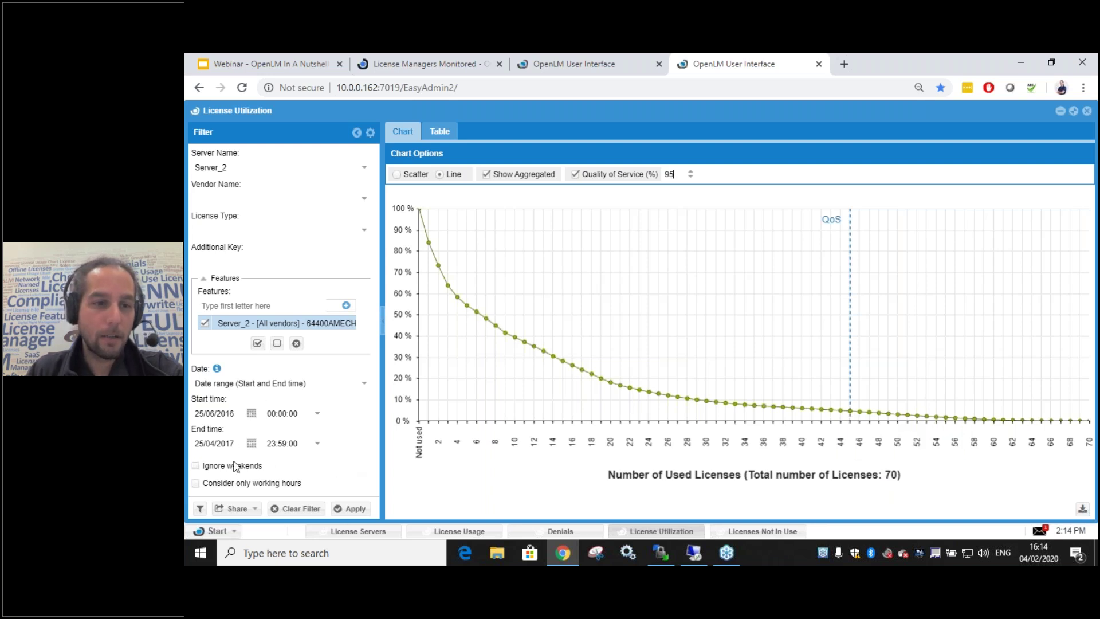
Step: Limit the utilization chart to working hours only and inspect its Quality of Service line
click(196, 484)
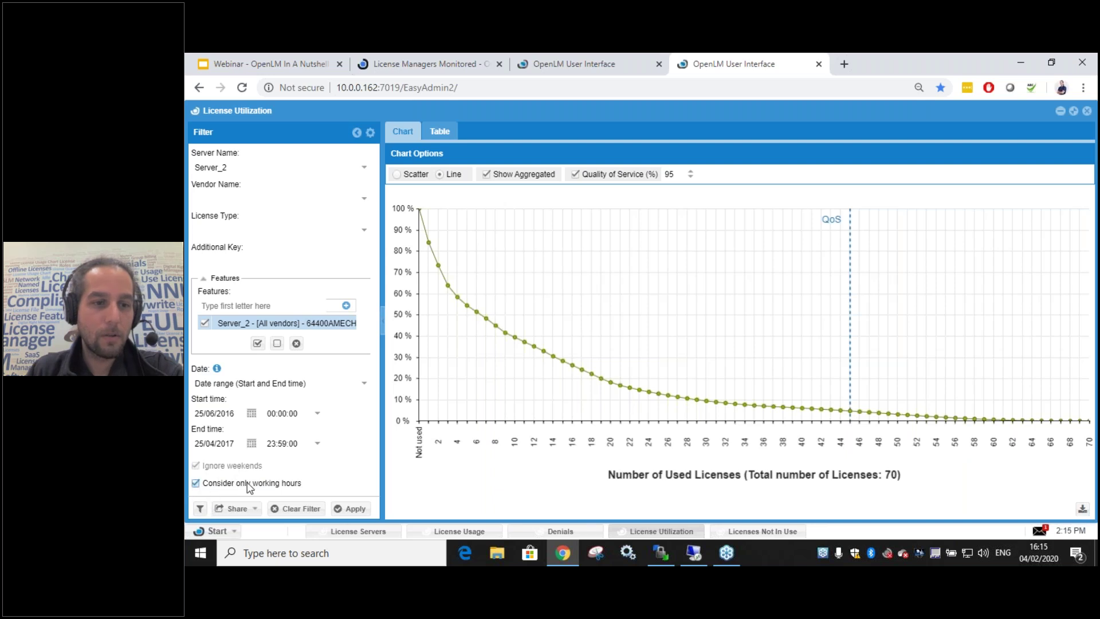
click(354, 509)
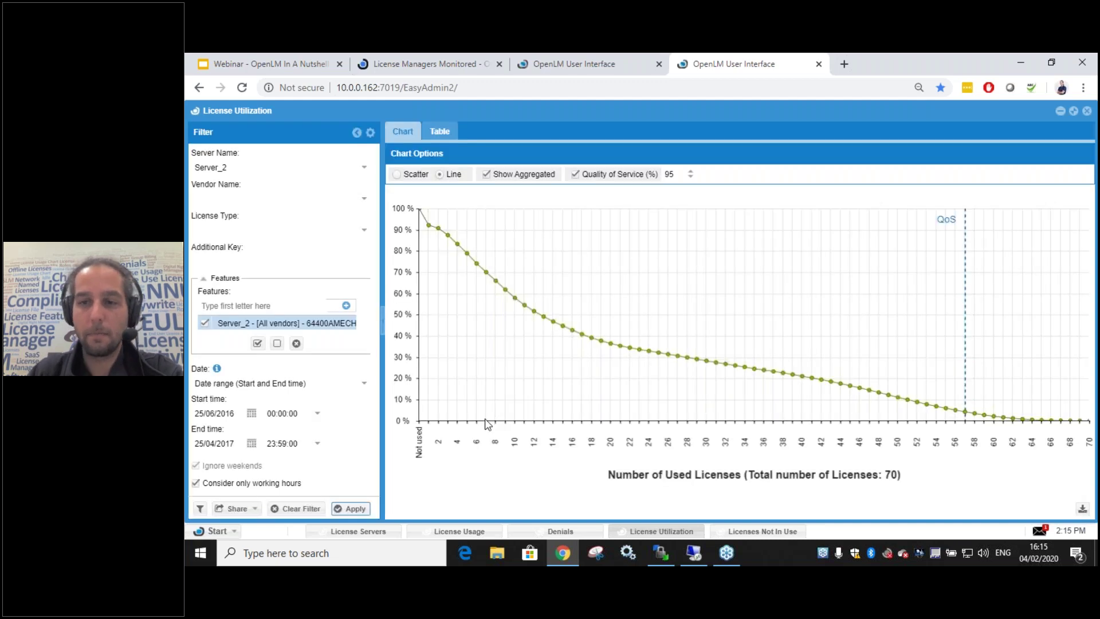
mouse_move(966, 413)
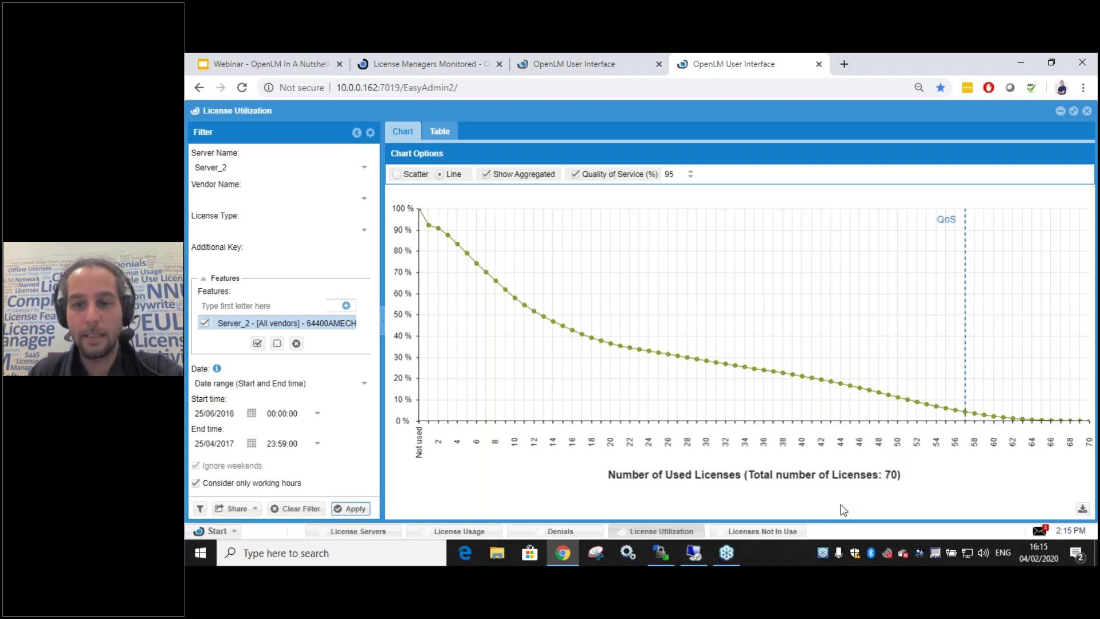
Step: Open Licenses Not In Use and review the unused features and quantities listed for Server_2
click(759, 537)
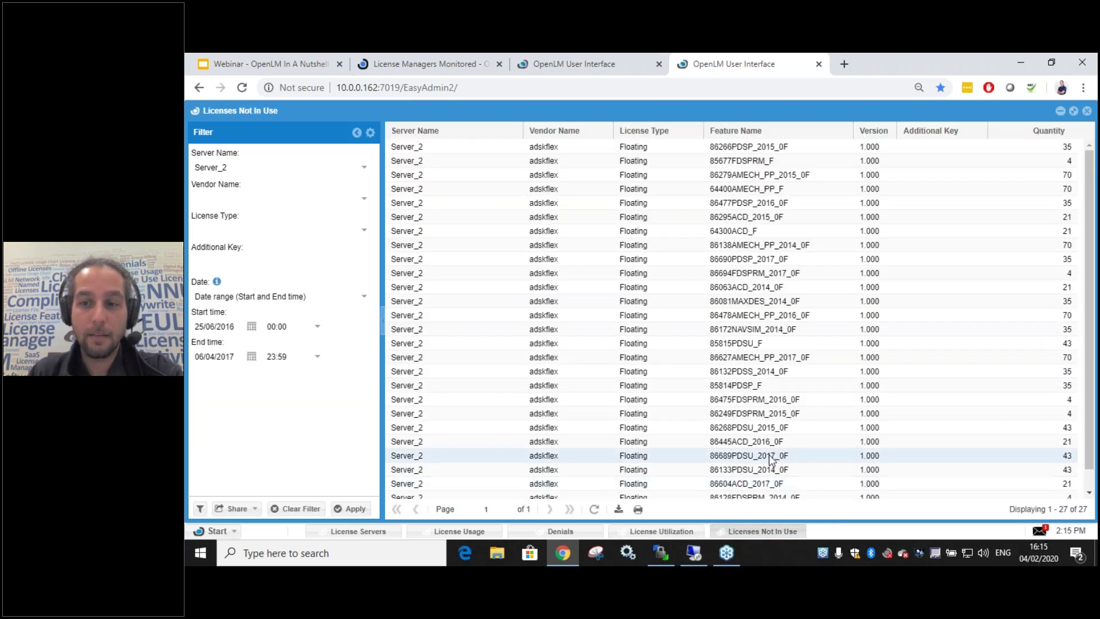
scroll(664, 286, down, 1)
scroll(665, 292, up, 1)
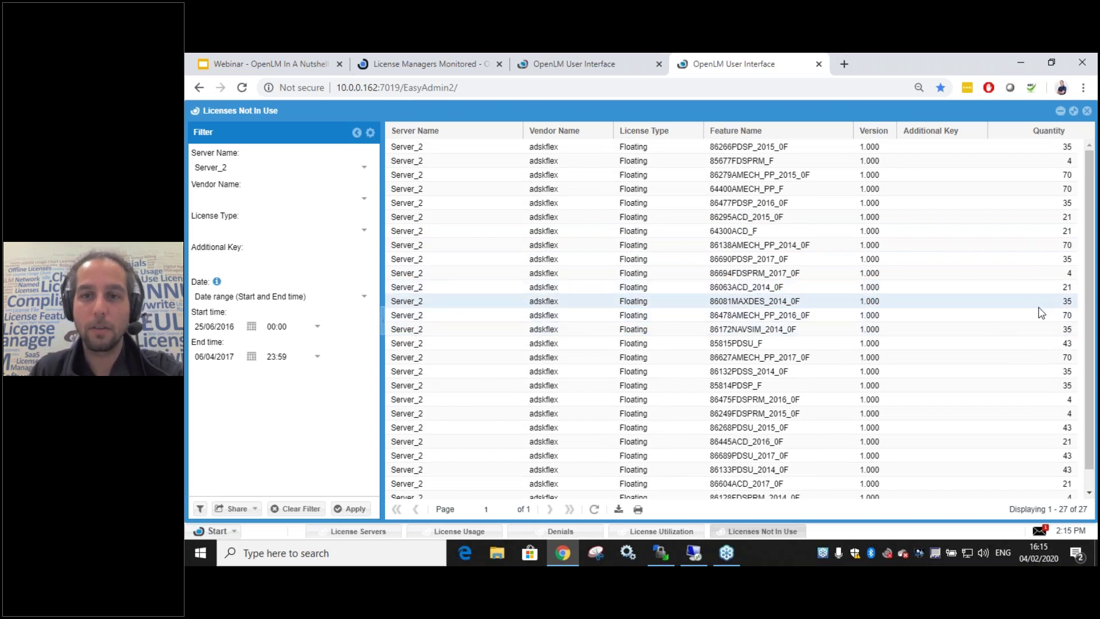
click(765, 302)
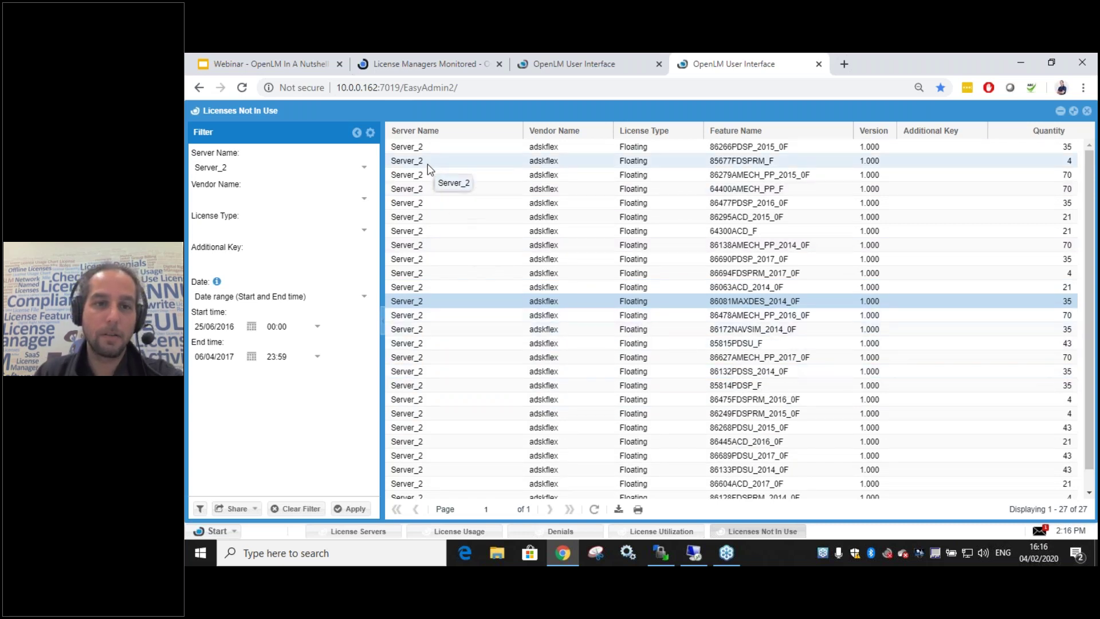
scroll(460, 489, down, 1)
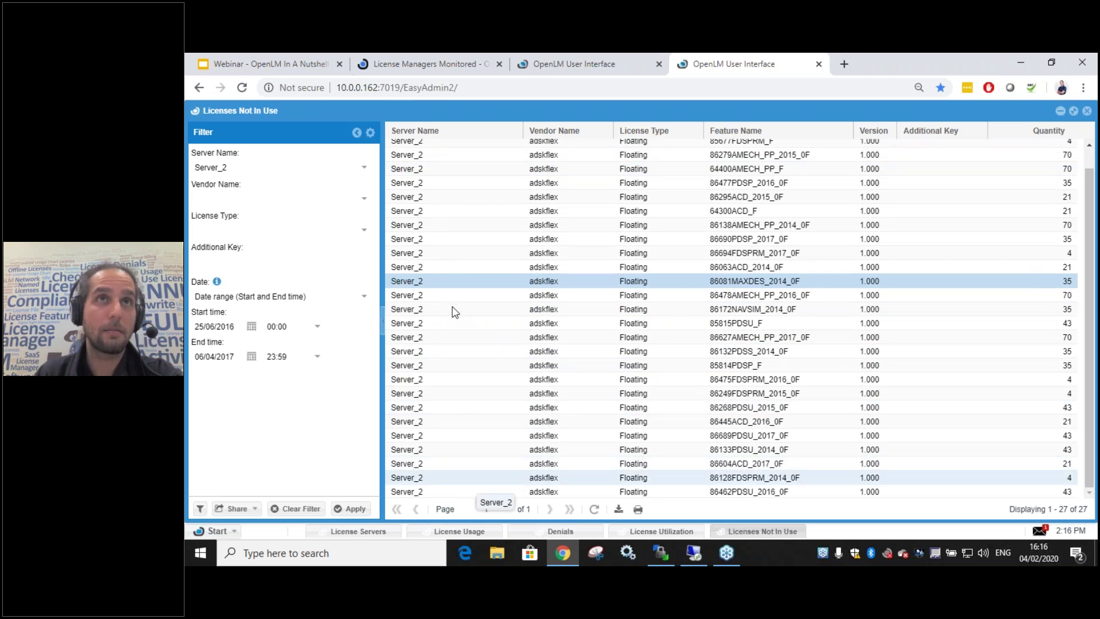
scroll(480, 304, up, 1)
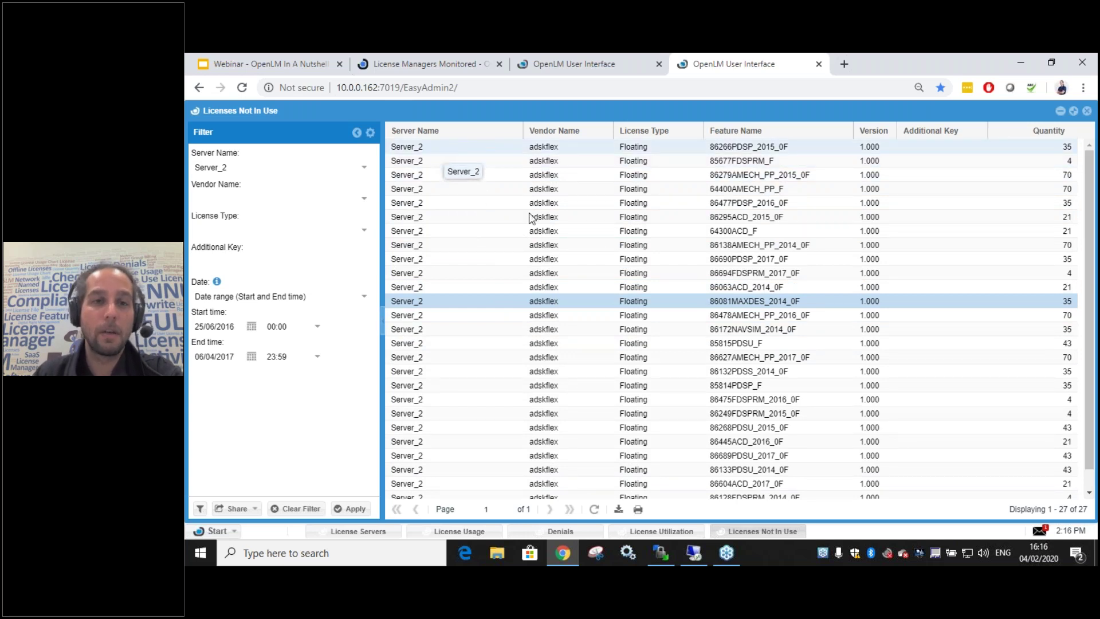
scroll(556, 318, down, 1)
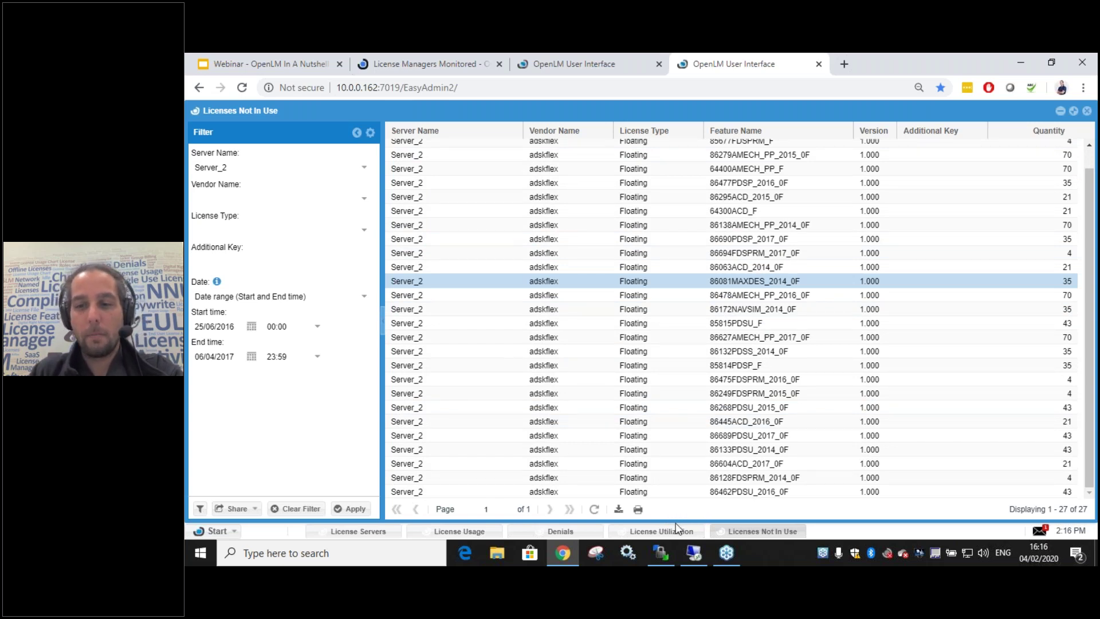
Step: Revisit the License Usage, Denials and License Utilization charts for Server_2, checking the demov4 instance's License Servers list in between
click(456, 532)
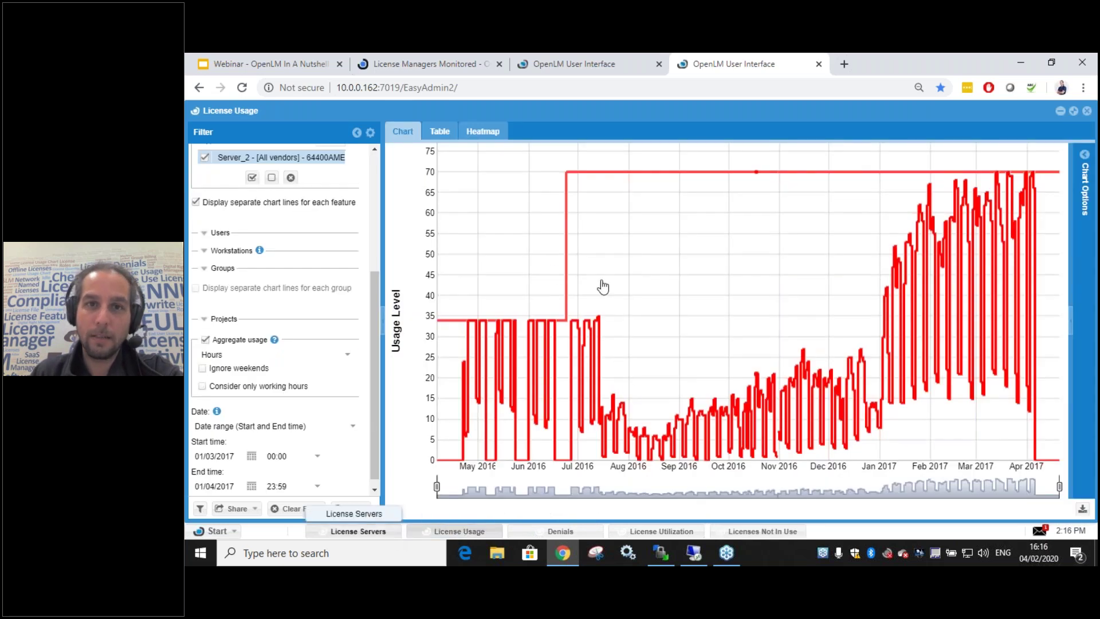
key(ctrl+shift+Tab)
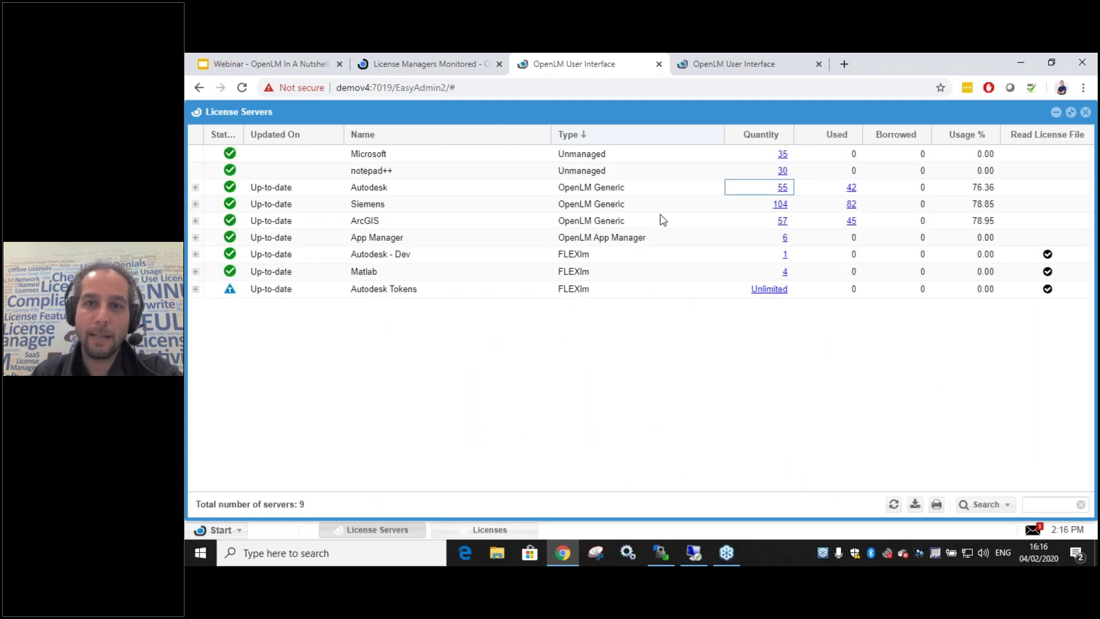
click(707, 60)
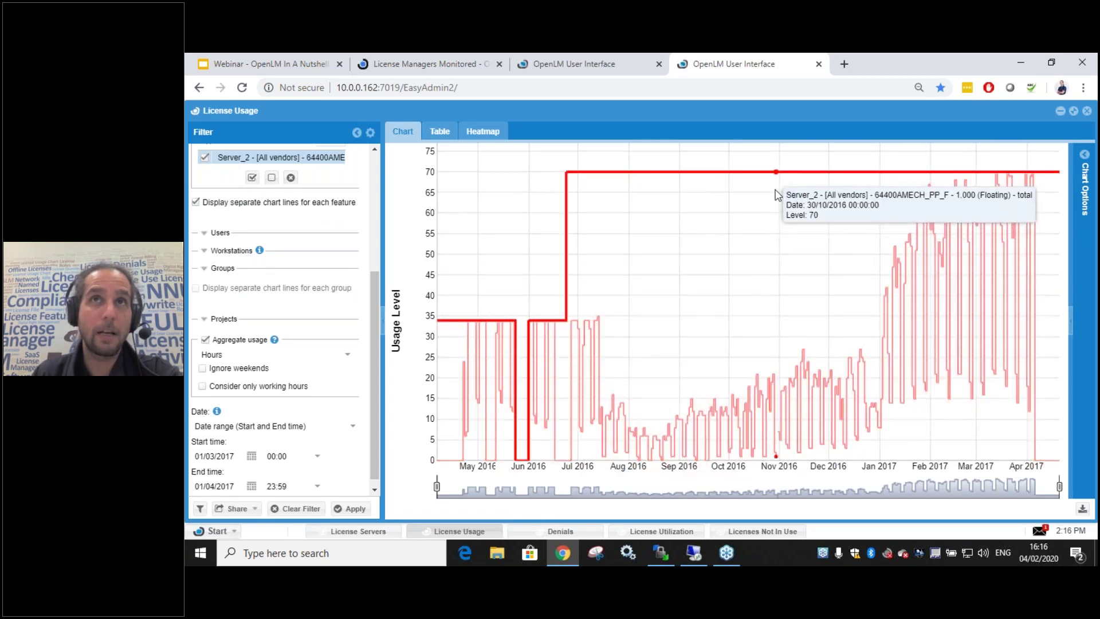
click(568, 533)
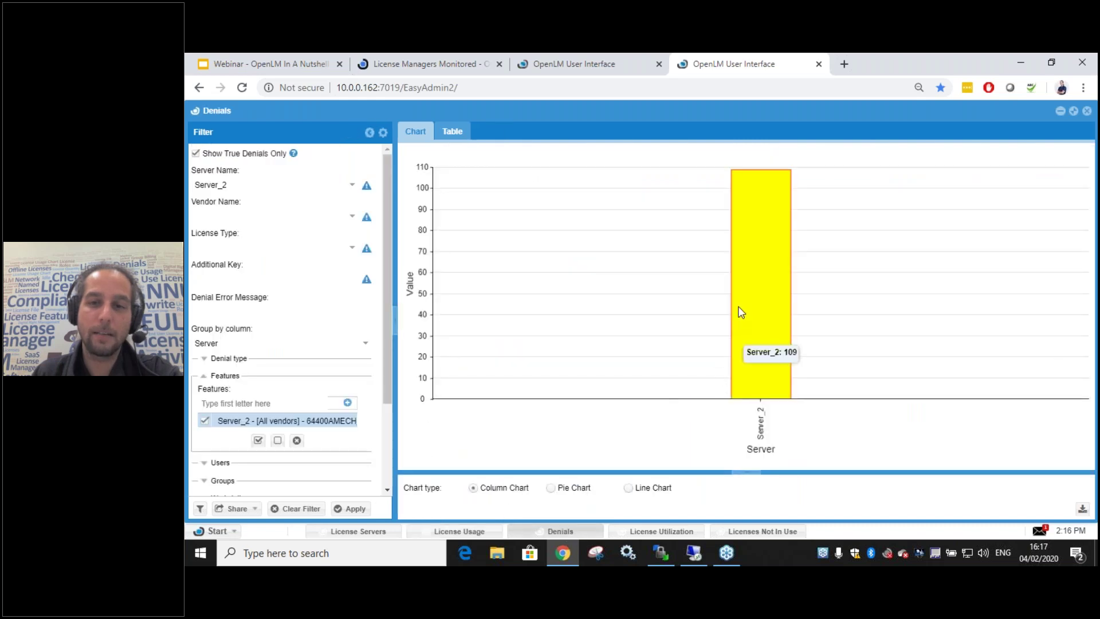
mouse_move(761, 277)
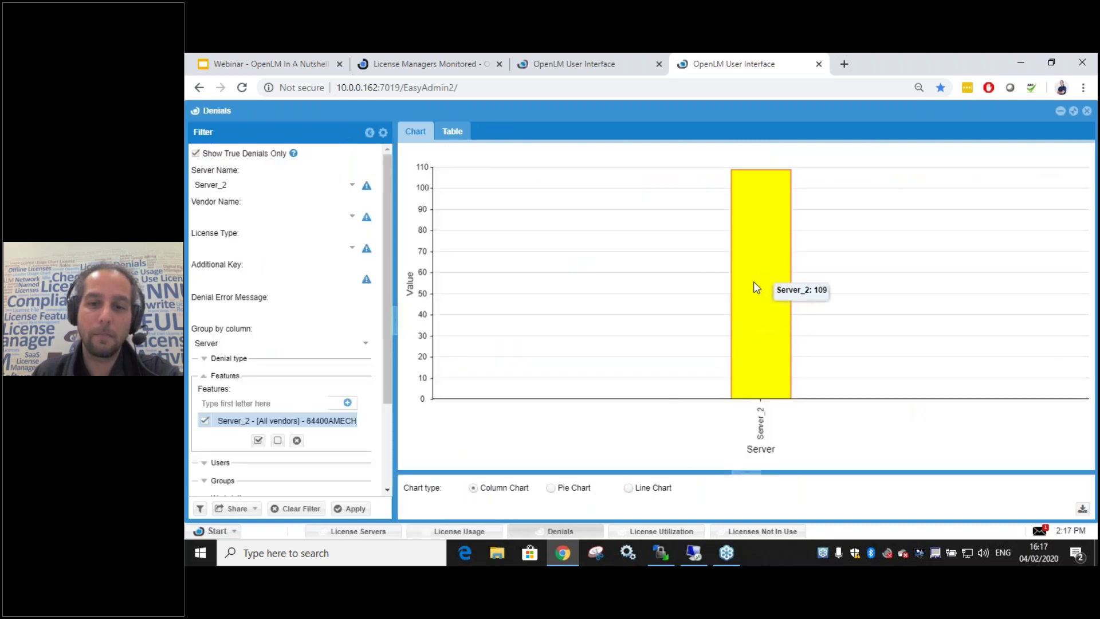
click(663, 531)
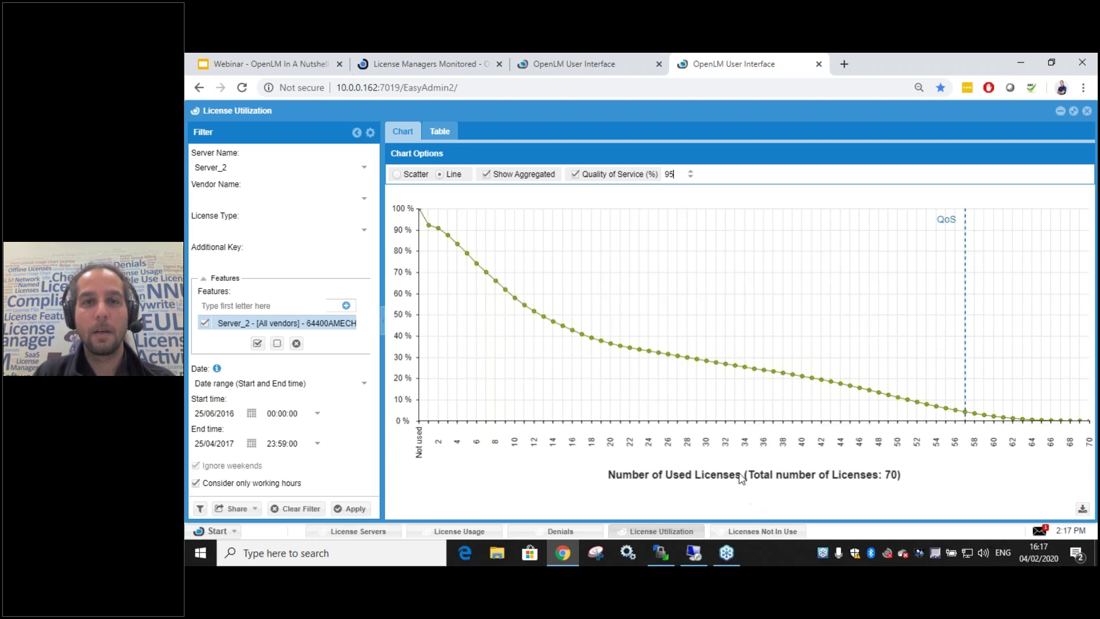
Step: Open the License Activity report in the demov4 OpenLM instance
click(566, 63)
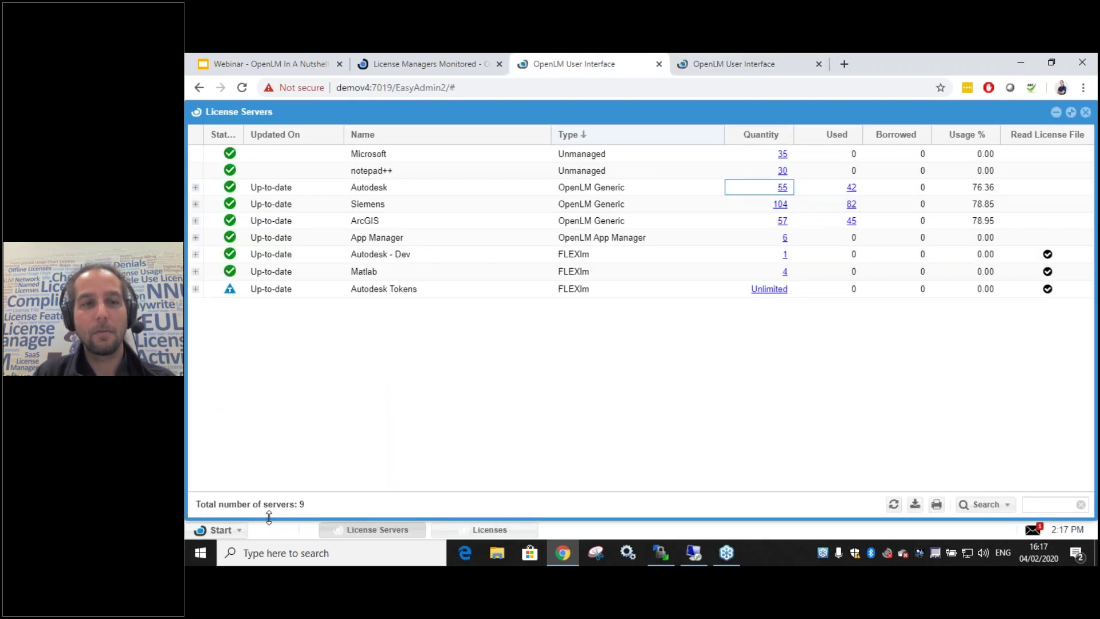
click(234, 531)
mouse_move(224, 424)
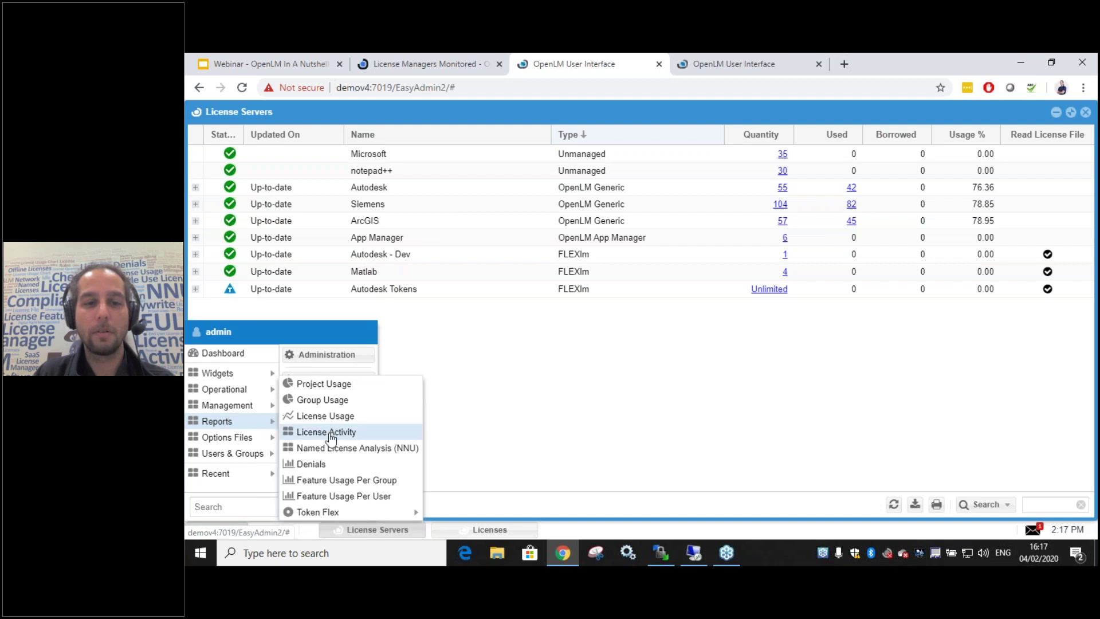
click(333, 437)
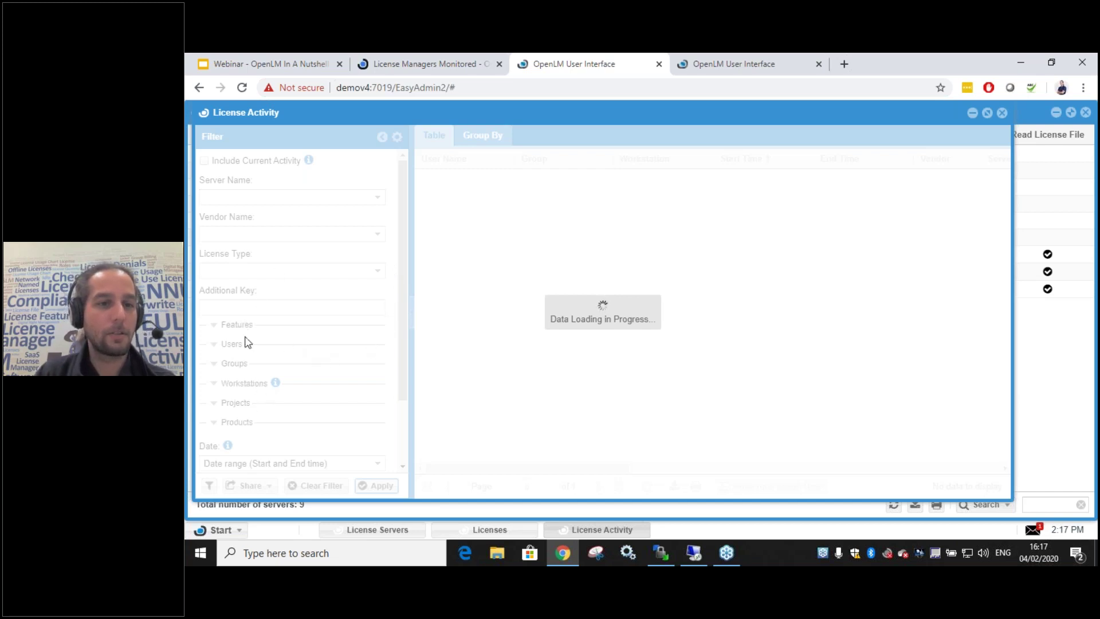
Step: Switch to the remote desktop session, move its connection bar off the browser tabs, and view the demov4 License Servers list
click(693, 553)
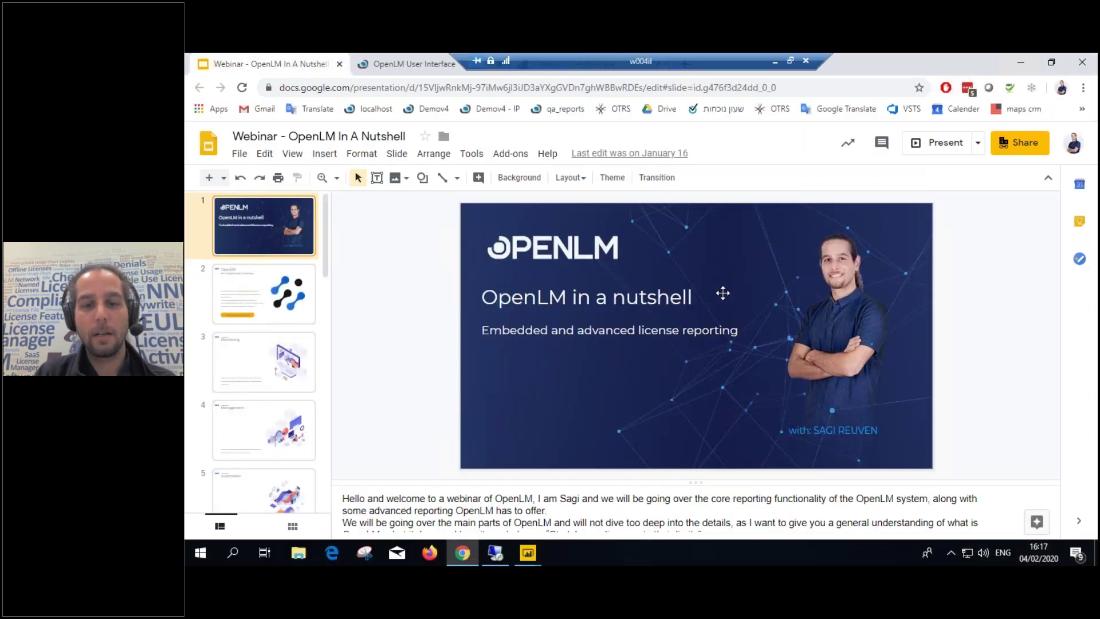
drag(603, 53, 835, 53)
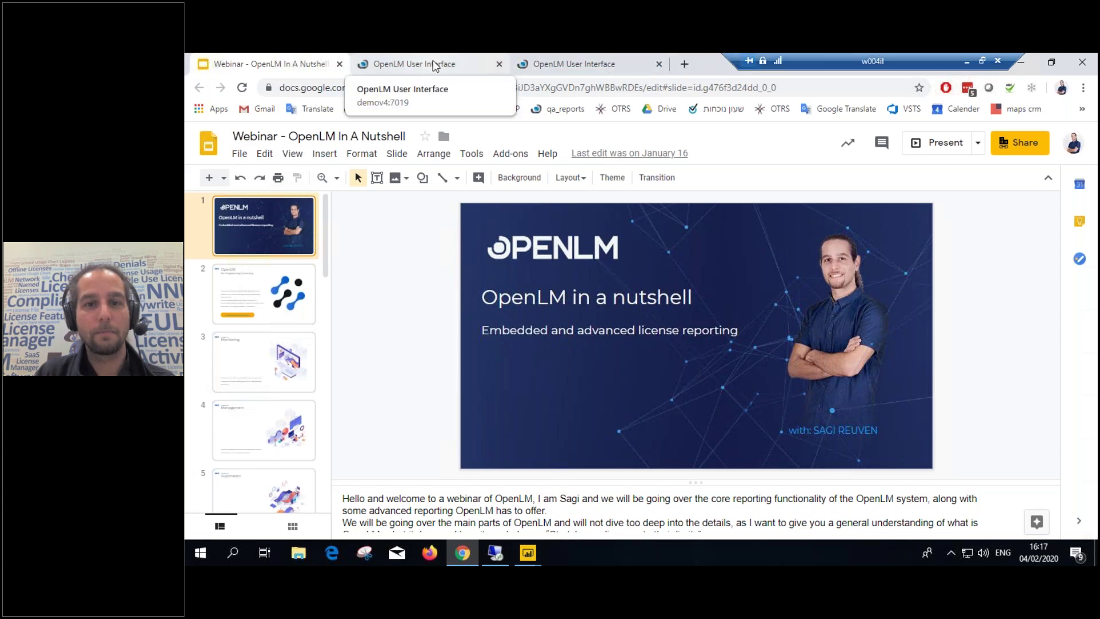
click(453, 66)
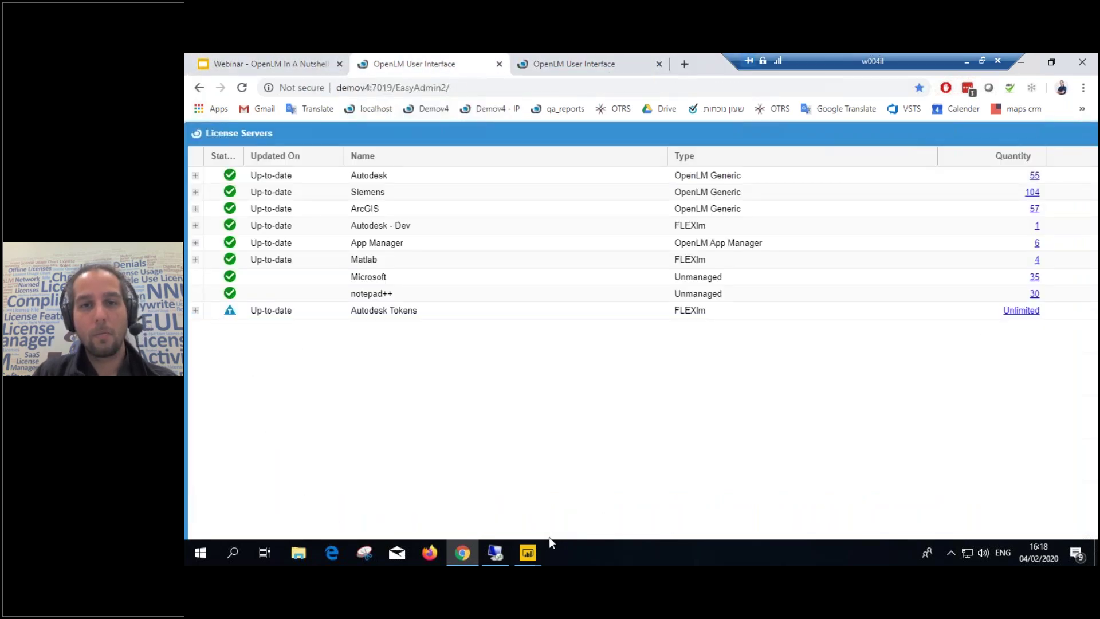
Step: Return to the Webinar - OpenLM In A Nutshell slides and start presenting from slide 11, Deployment
click(260, 67)
scroll(329, 334, down, 5)
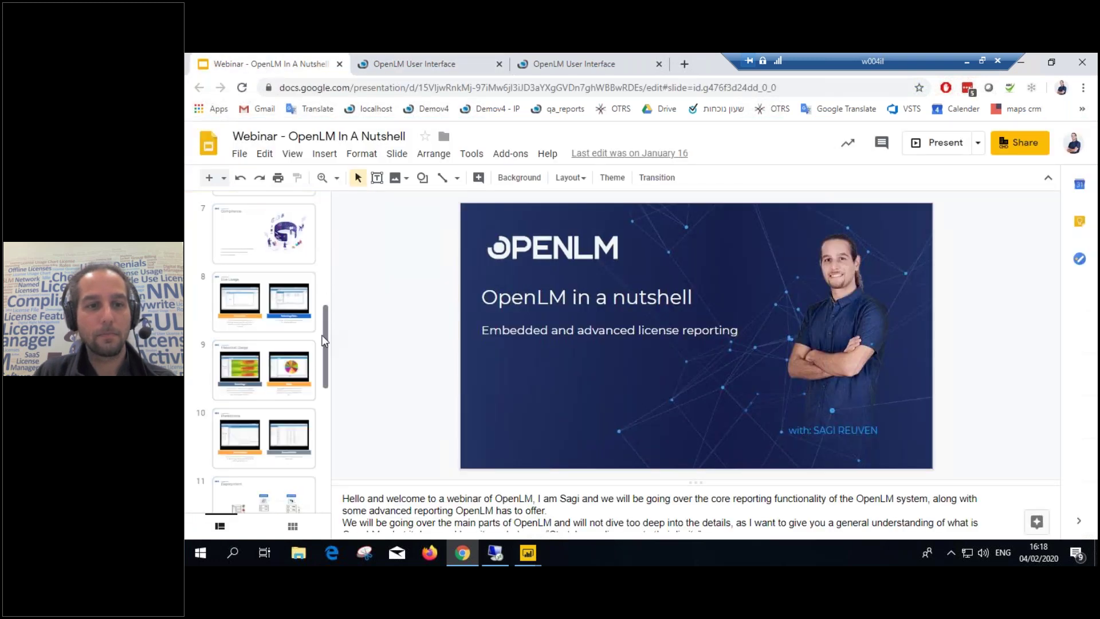
scroll(328, 367, down, 2)
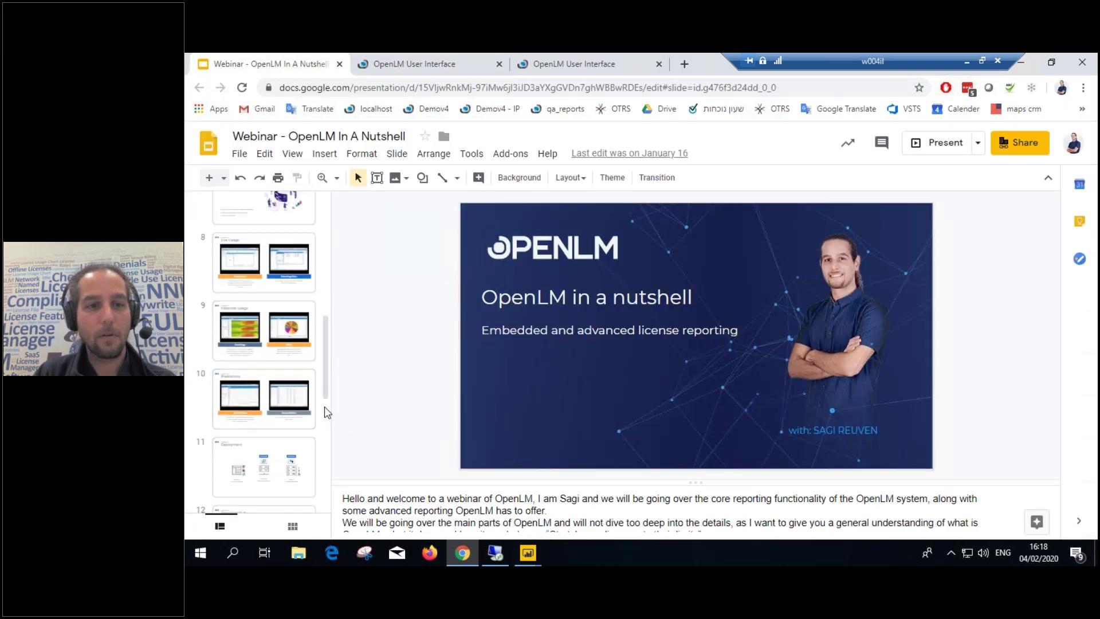
scroll(327, 426, down, 4)
click(322, 372)
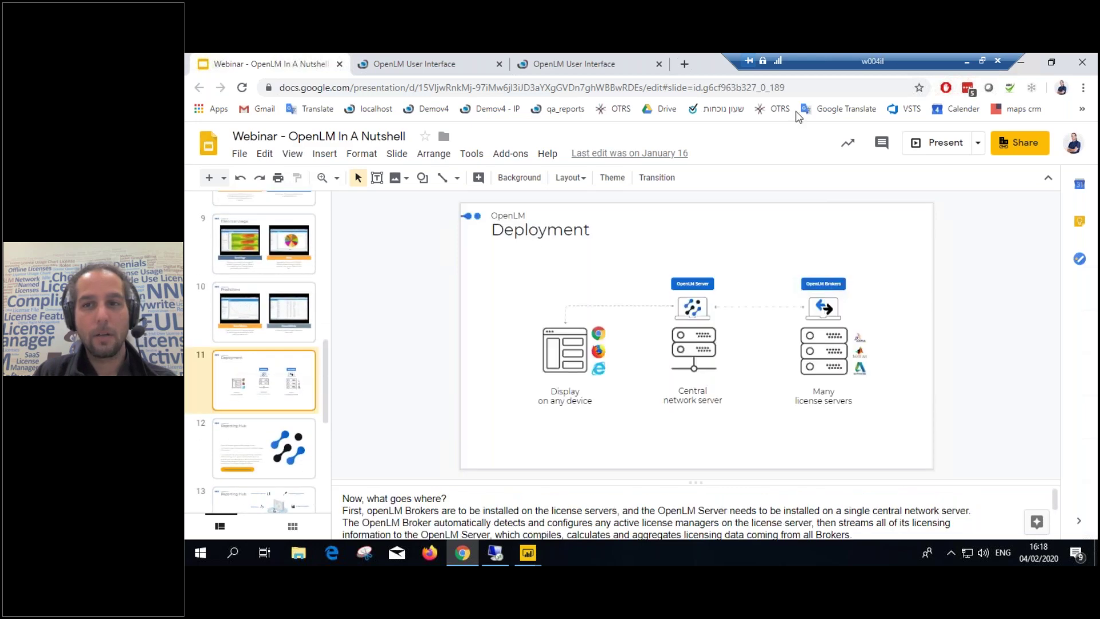
click(934, 143)
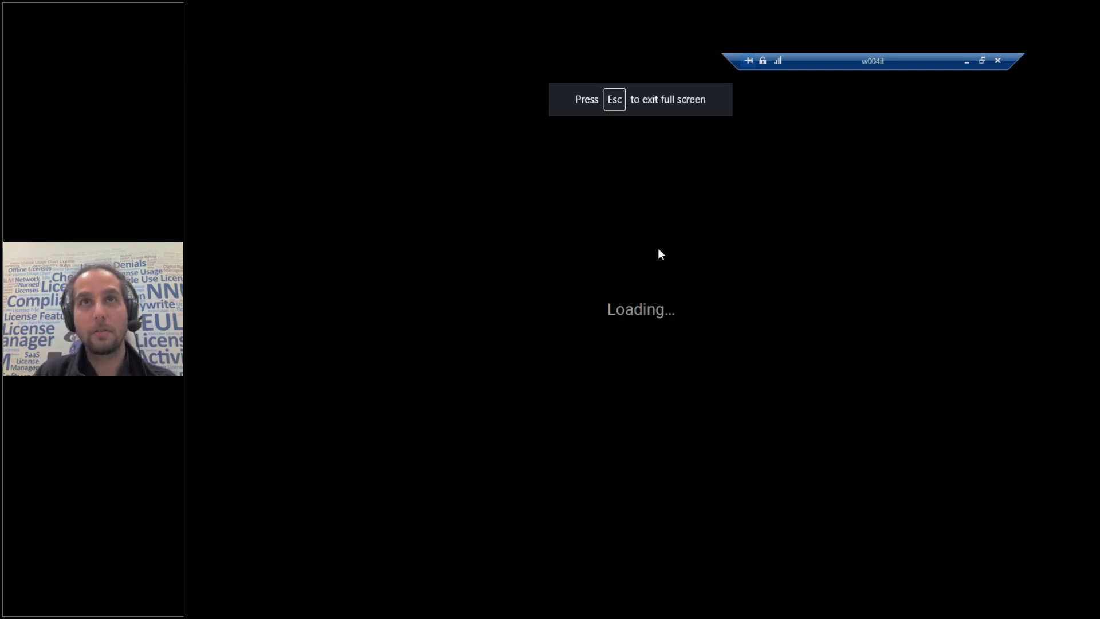